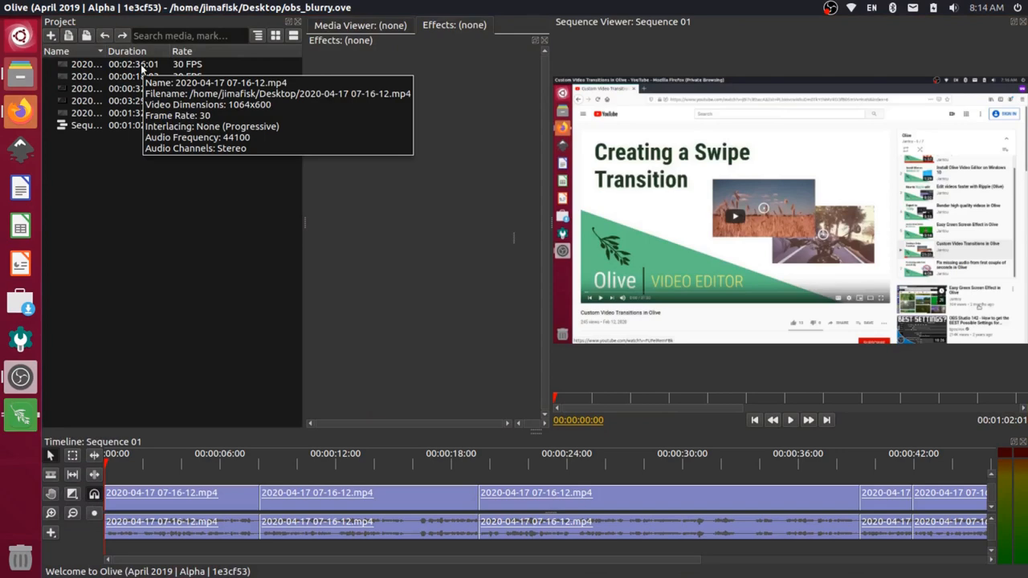
- Check the properties of the first and fifth media files in the project
click(141, 70)
right_click(142, 71)
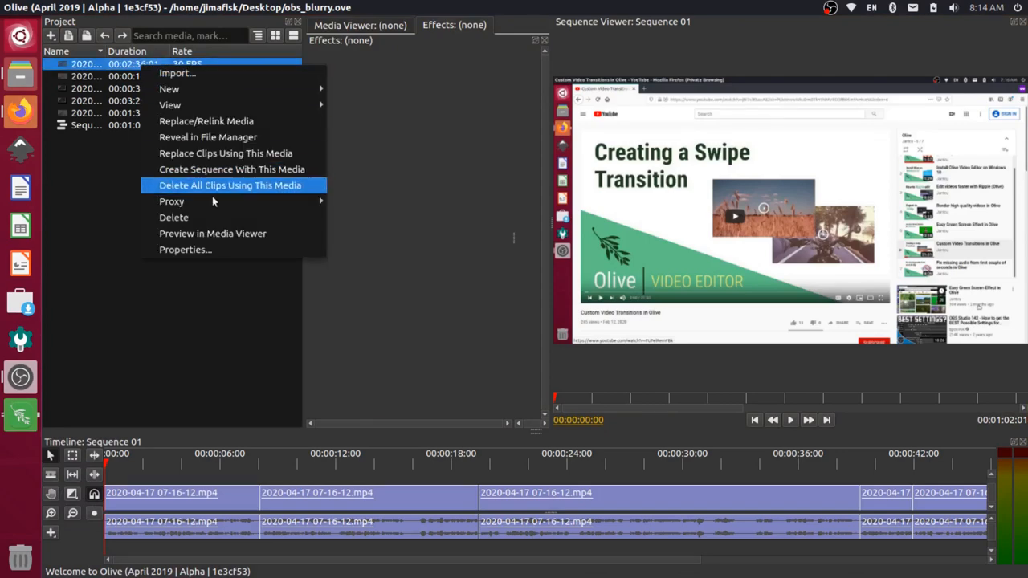
click(185, 250)
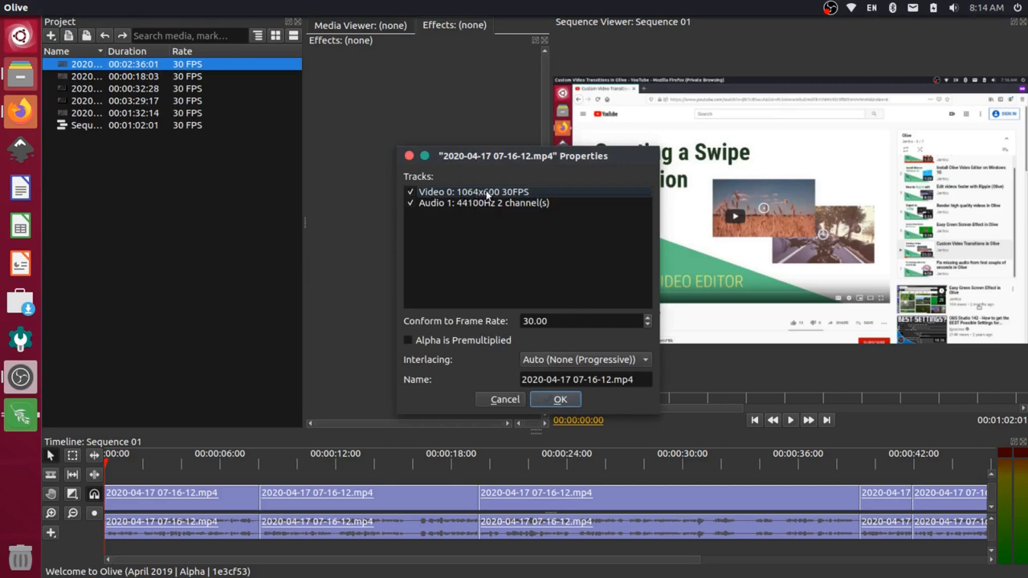
click(408, 155)
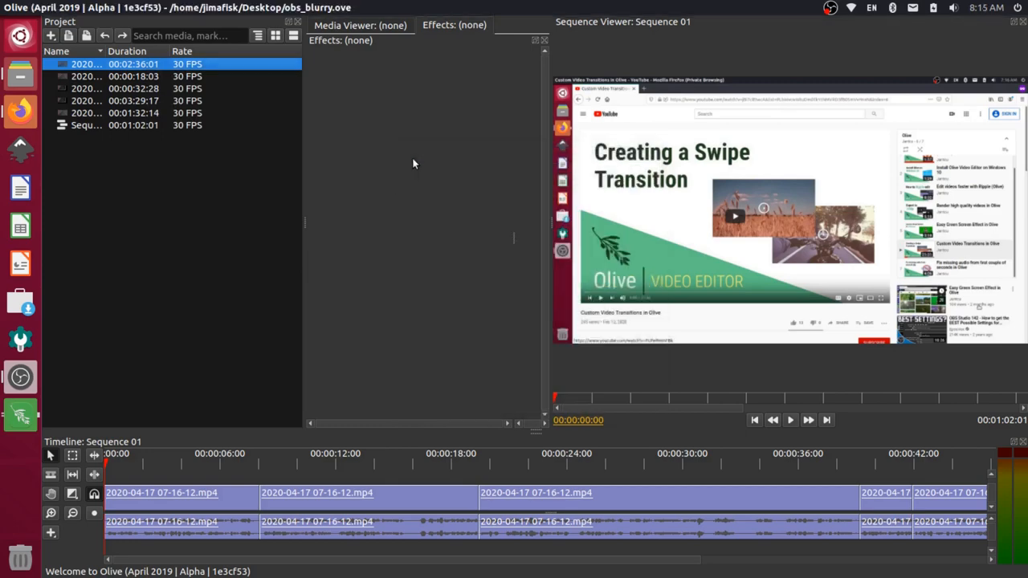
click(151, 114)
right_click(151, 115)
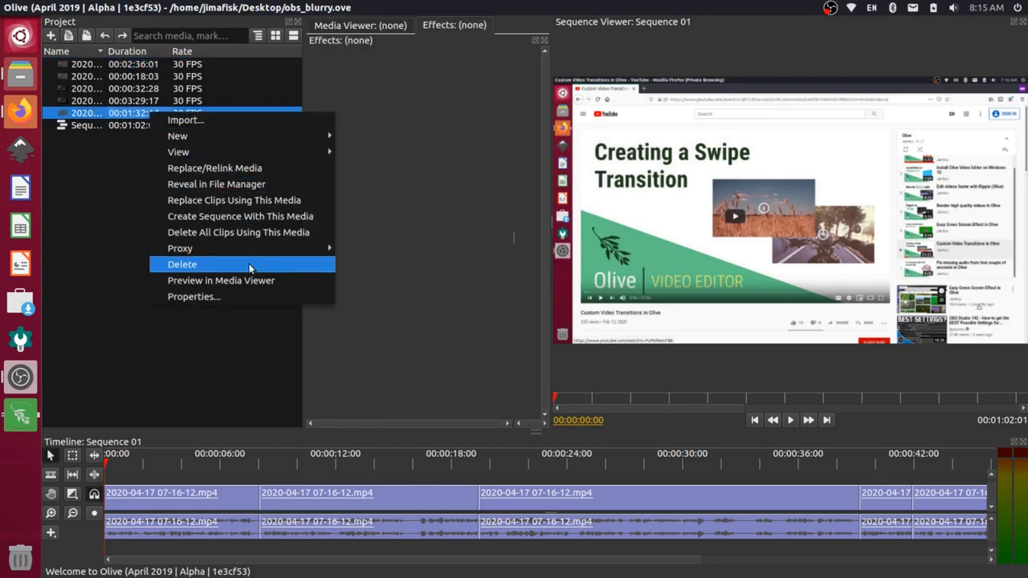
click(246, 289)
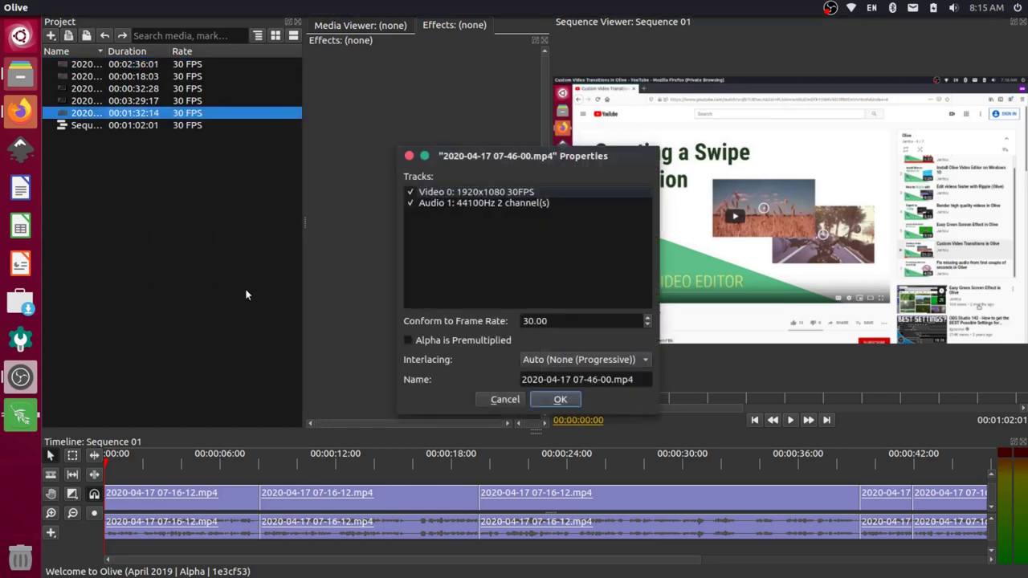
click(410, 158)
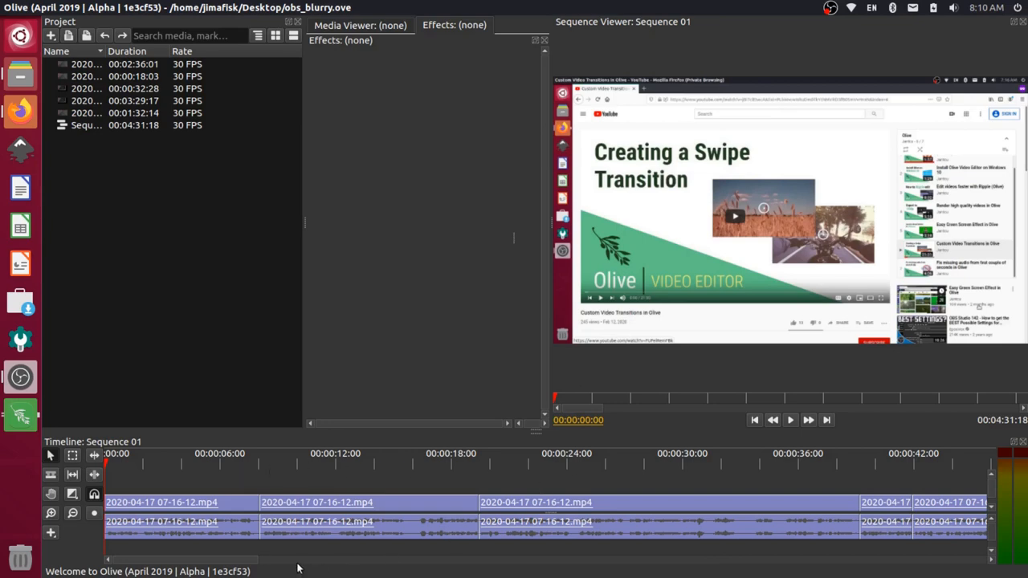
drag(245, 562, 447, 573)
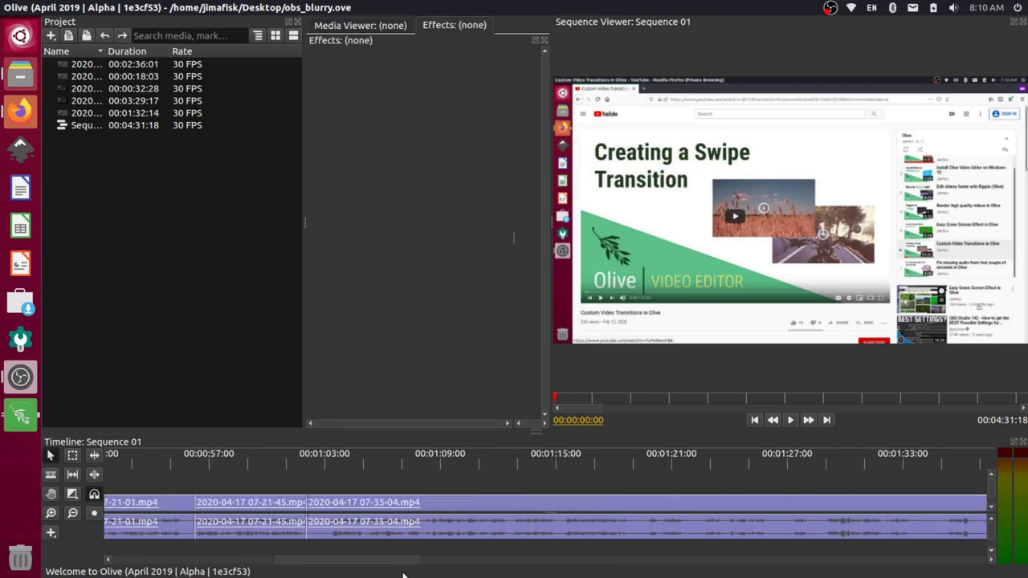
- Review the sequence footage between about 0:51 and 1:08, ending near one minute
click(235, 467)
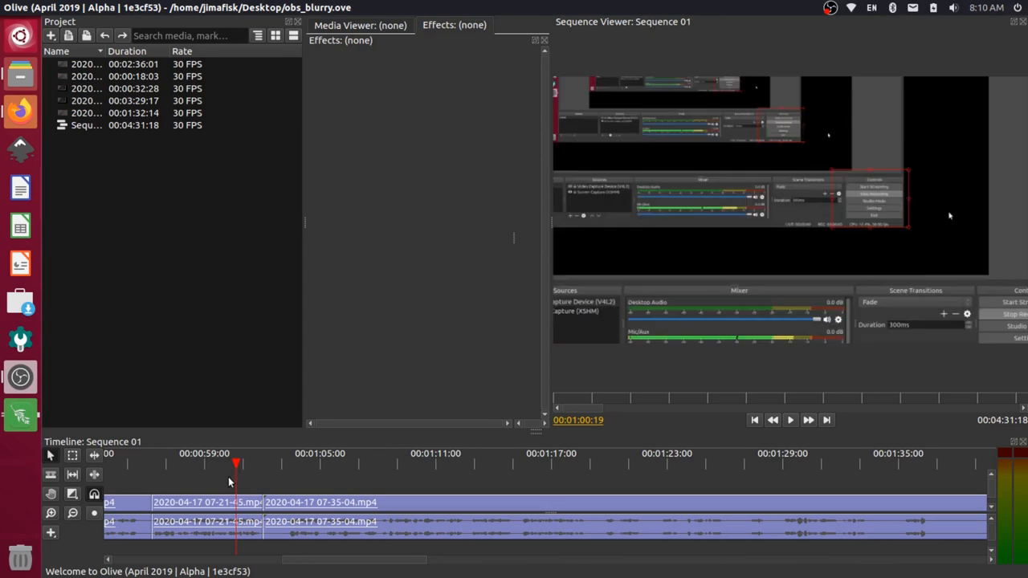
scroll(234, 484, up, 2)
scroll(241, 493, down, 1)
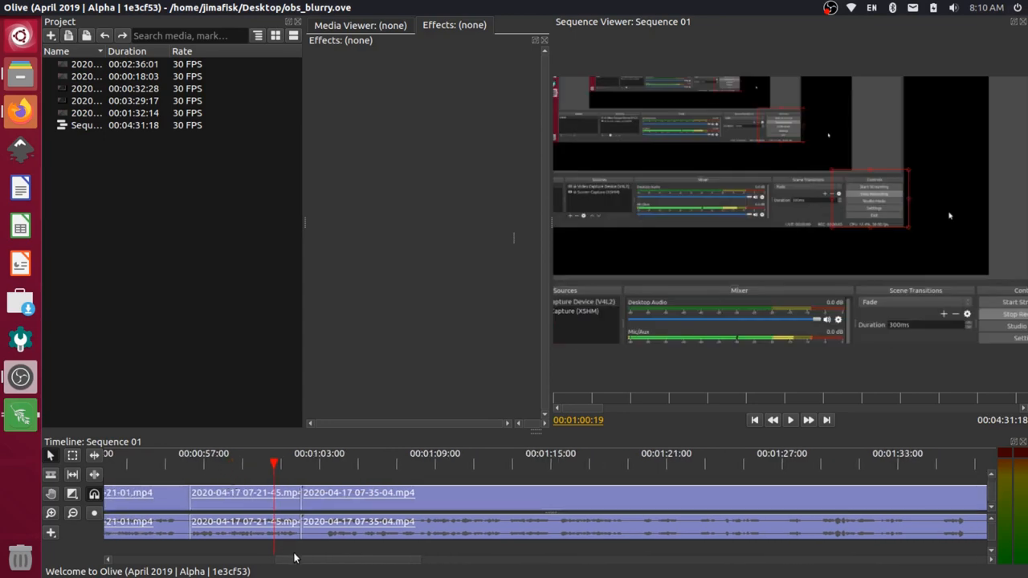
drag(289, 559, 257, 559)
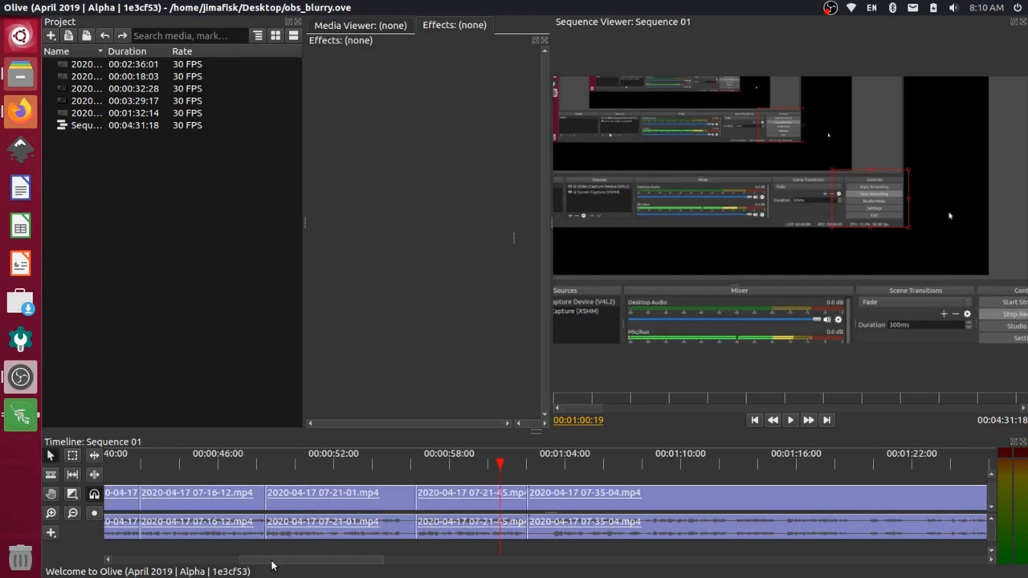
click(315, 465)
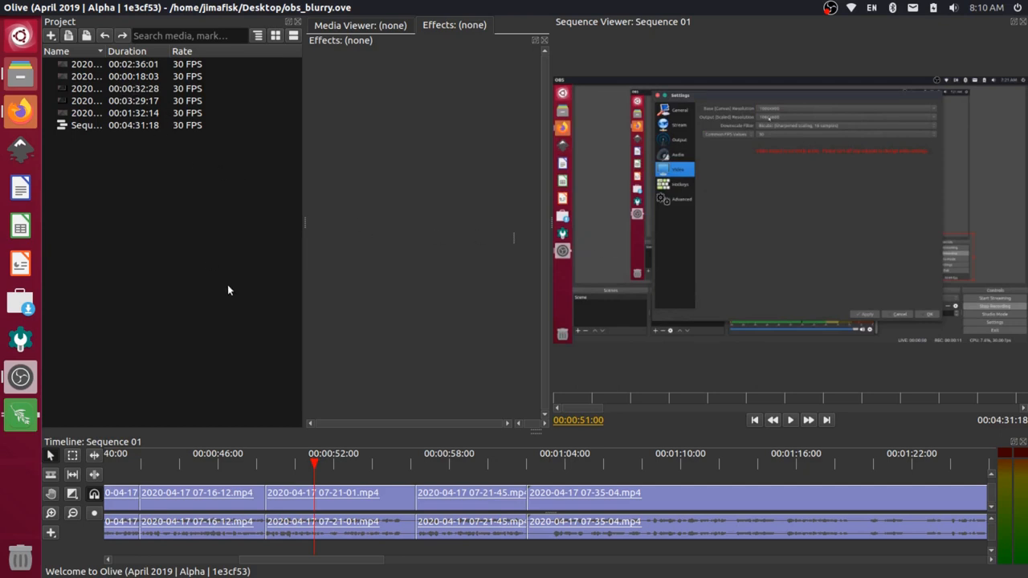
click(365, 467)
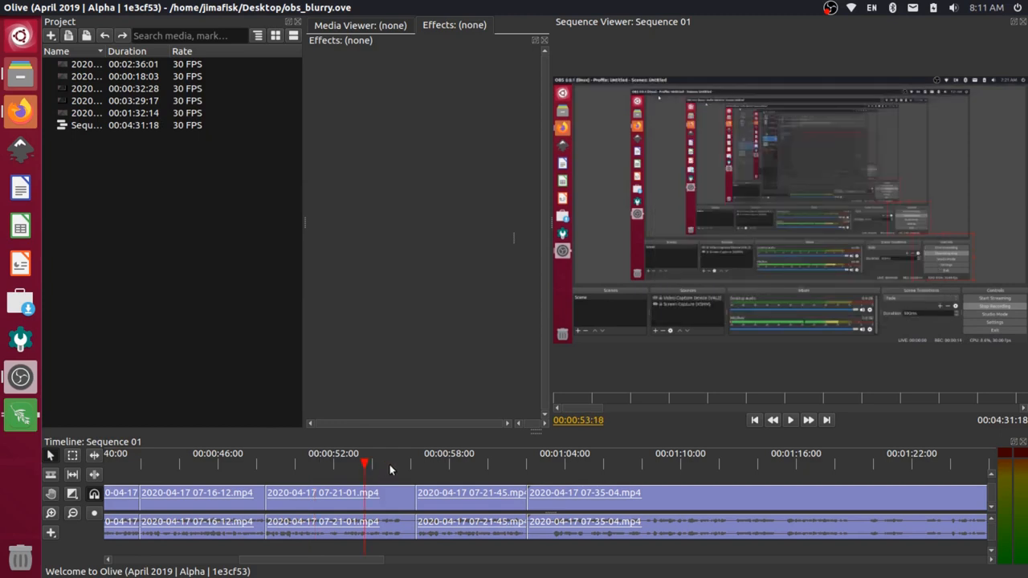
click(389, 465)
click(450, 465)
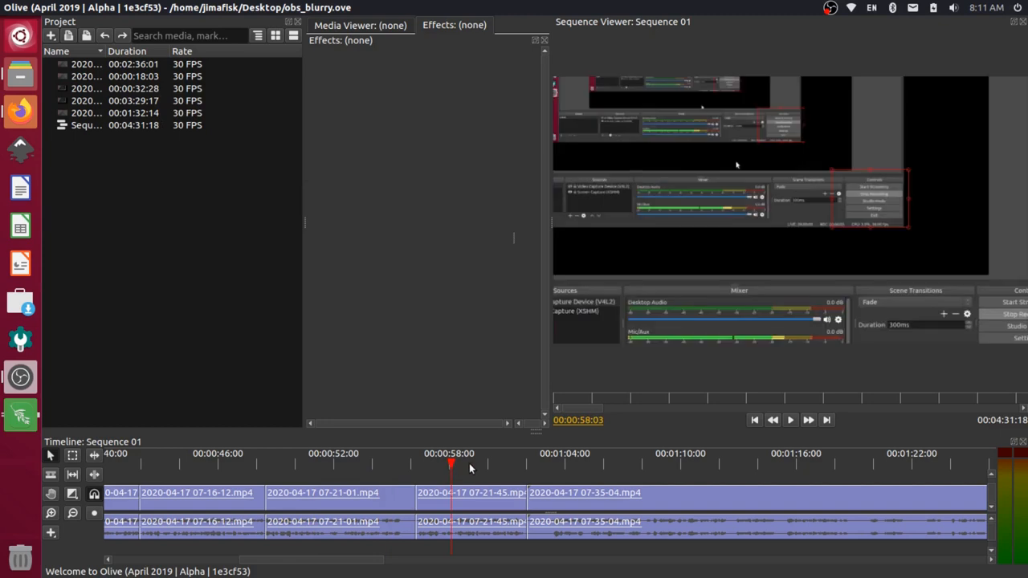
click(598, 462)
click(651, 463)
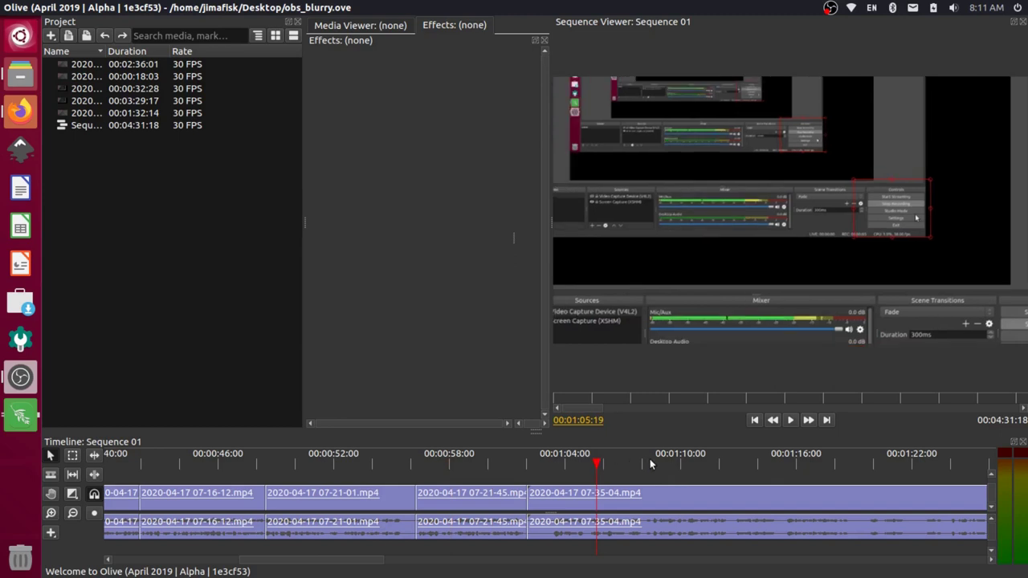
click(496, 467)
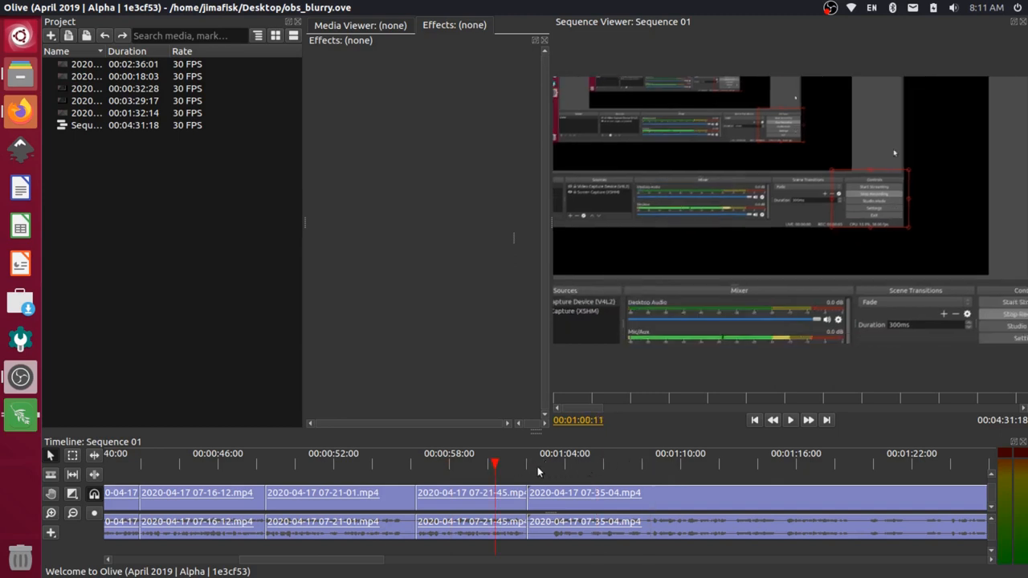
click(507, 470)
click(556, 498)
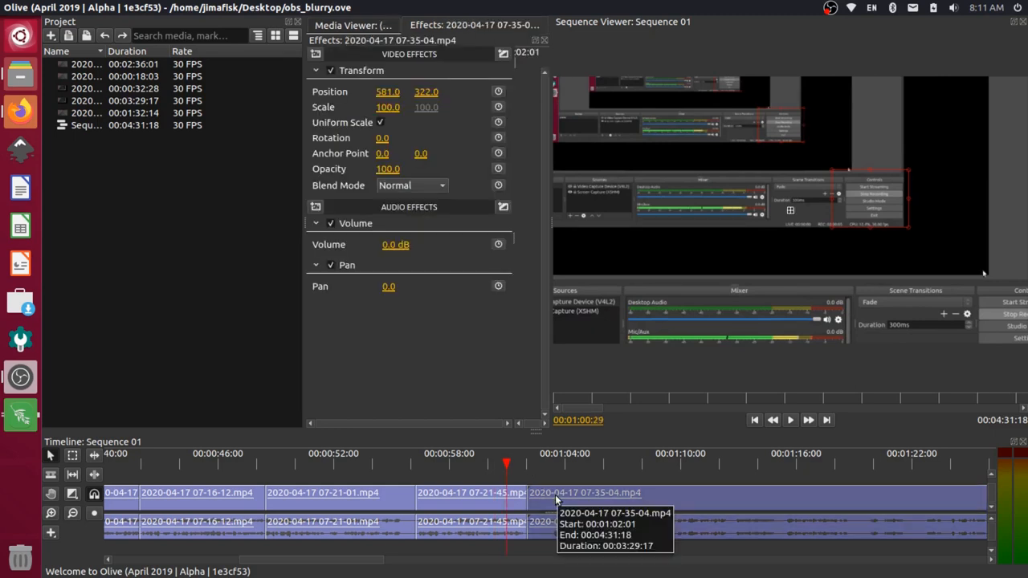
key(Delete)
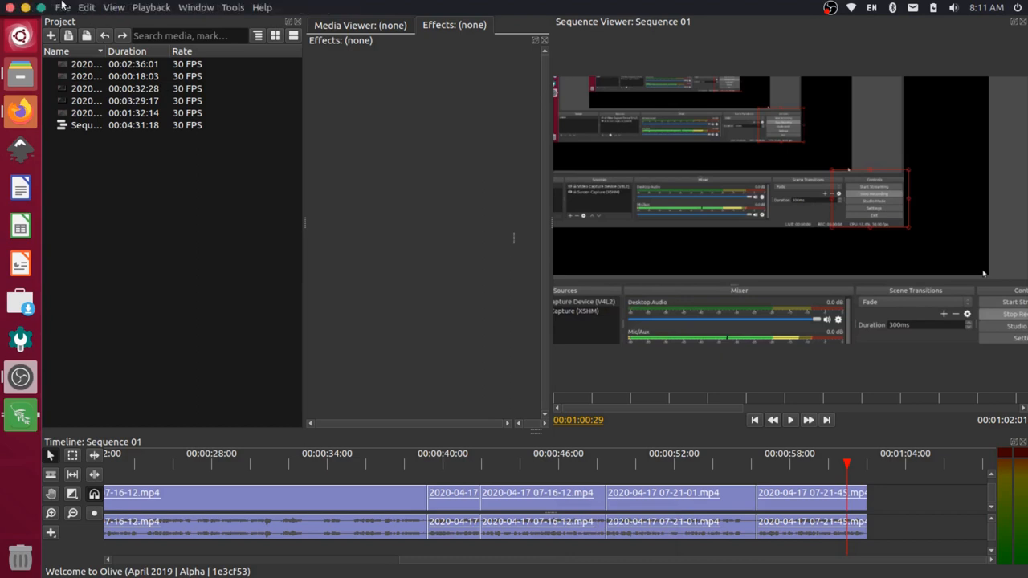
- Configure the Sequence 01 export as MPEG-4 at 1920x1080 with quality CRF 16
click(63, 7)
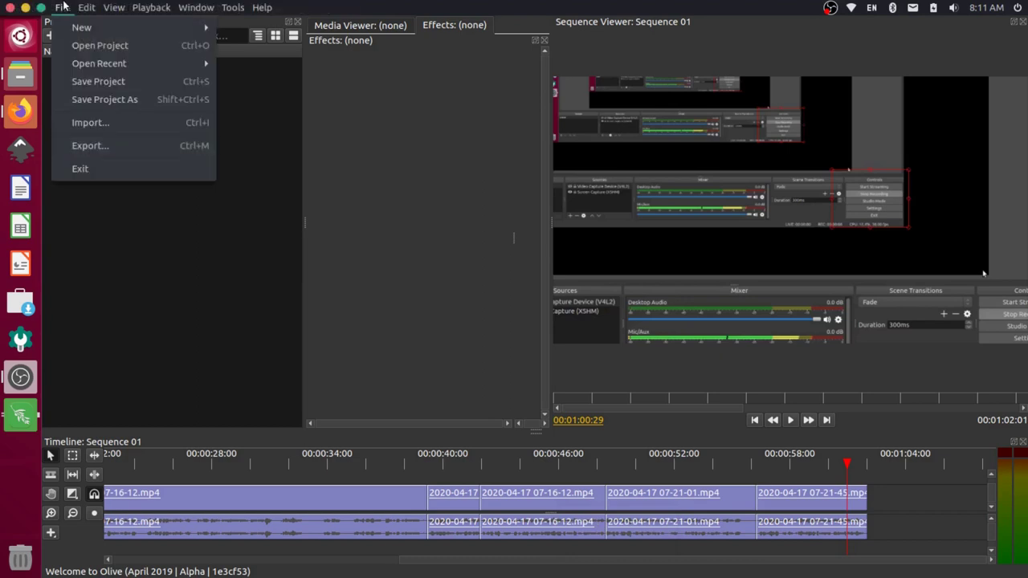
click(103, 148)
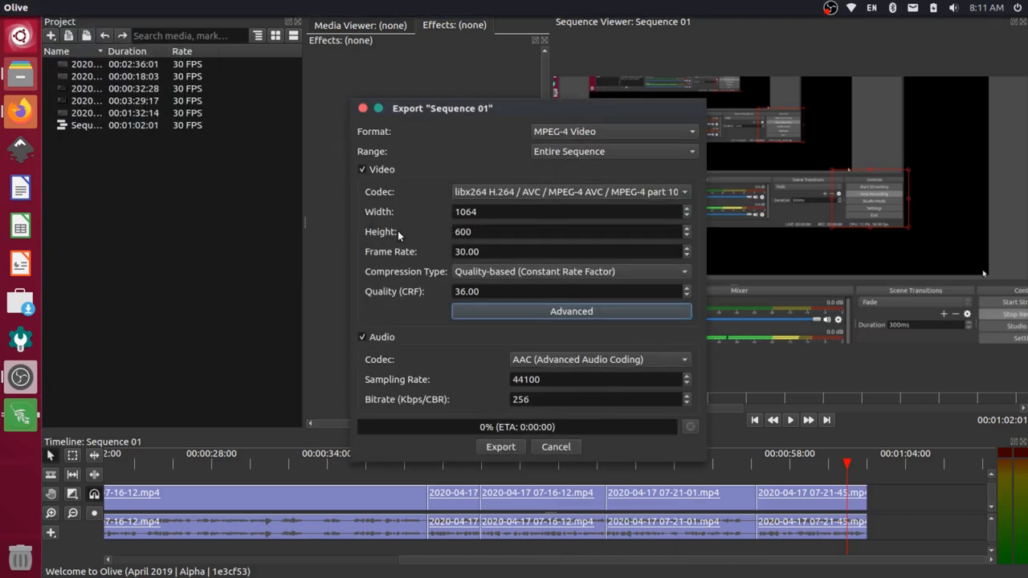
click(478, 212)
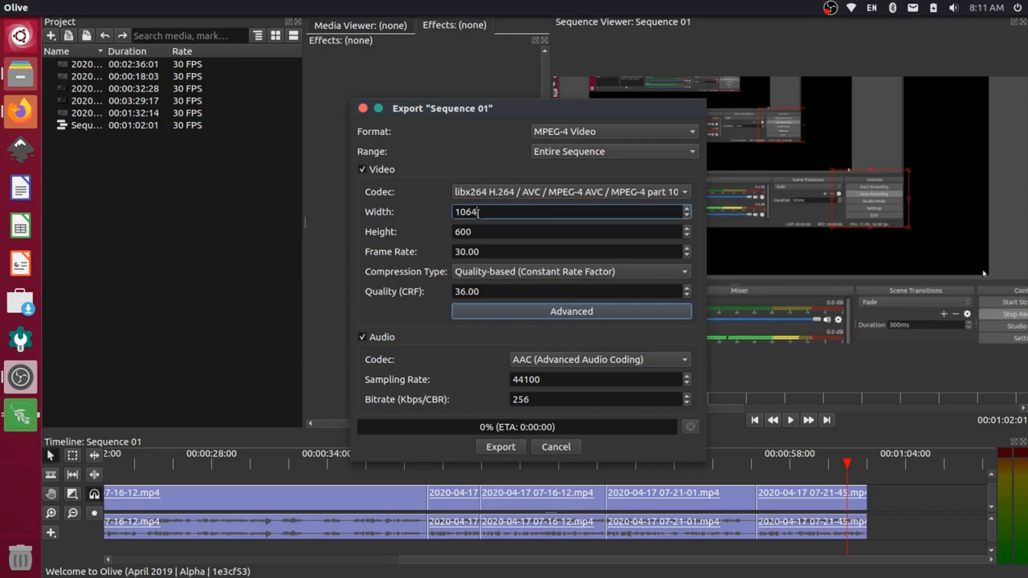
double_click(478, 212)
text(1920)
double_click(482, 232)
text(1080)
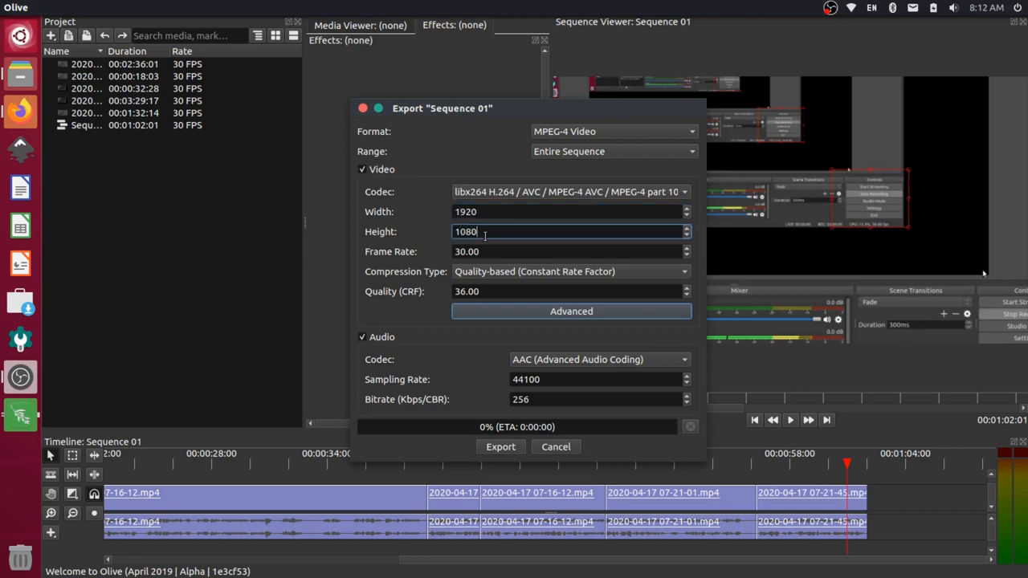
click(456, 293)
text(1)
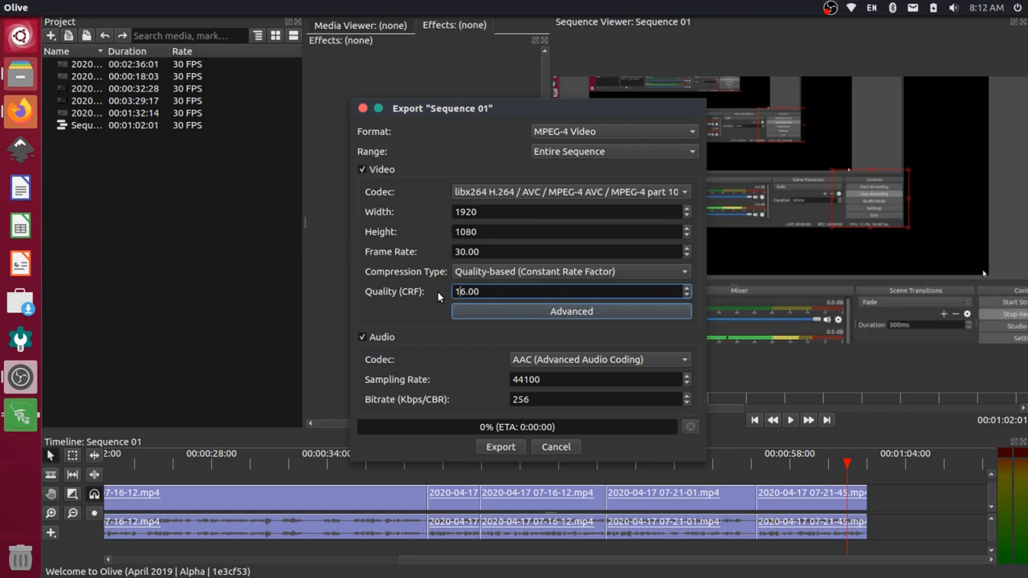
- Export the video to the Desktop as obs_blurry_part2.mp4
click(493, 450)
click(185, 109)
click(337, 204)
text(3.mp4)
click(881, 560)
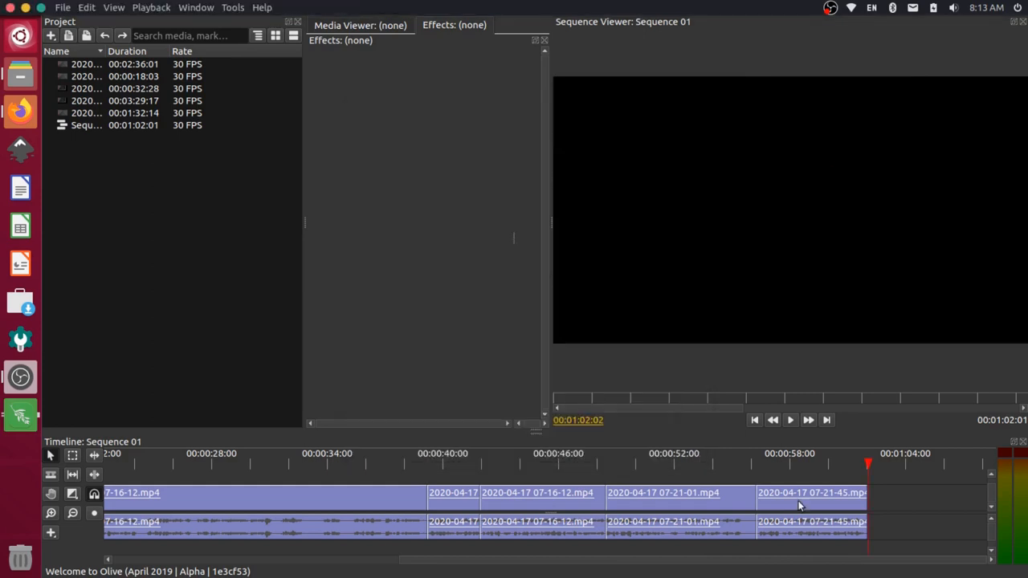
- Save the project, quit Olive and switch back to the desktop
click(63, 8)
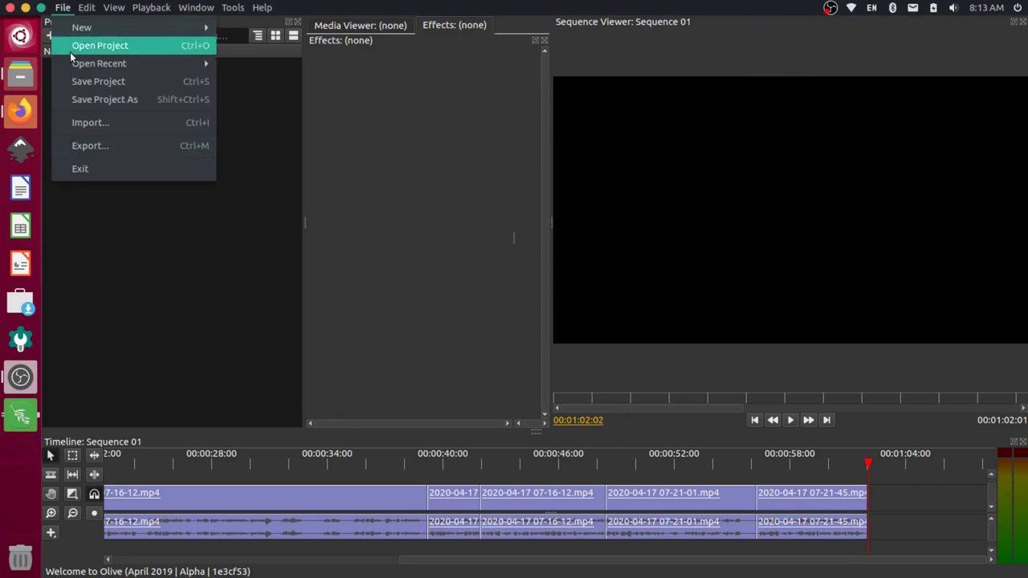
click(107, 83)
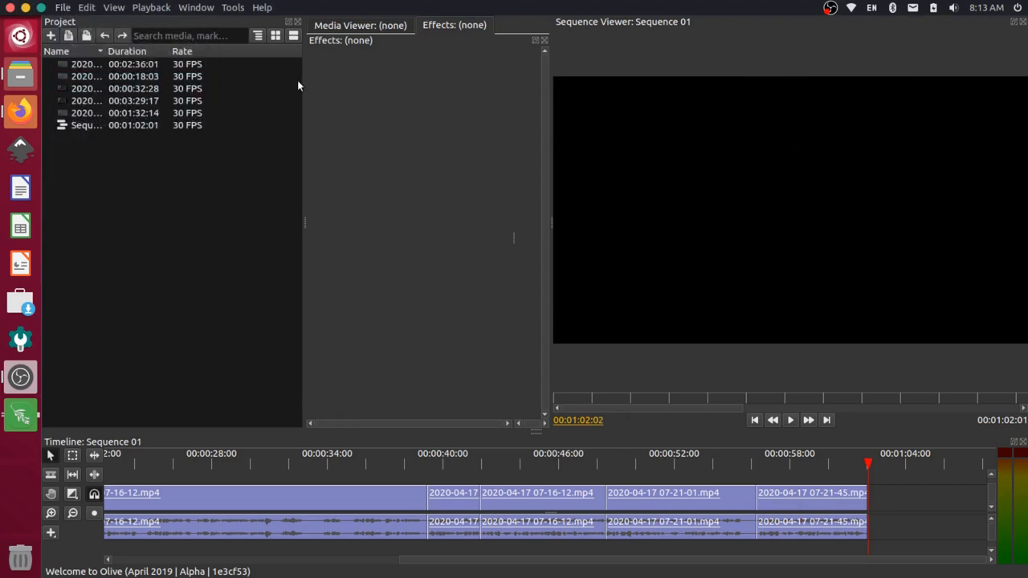
click(10, 7)
key(alt+Tab)
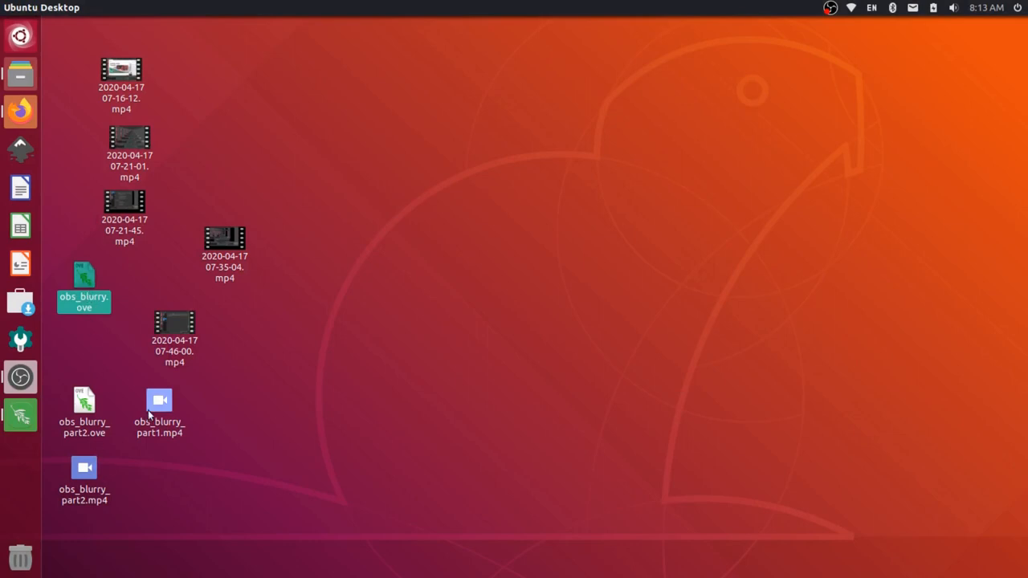
- Open obs_blurry_part2.ove from the desktop in Olive
double_click(89, 414)
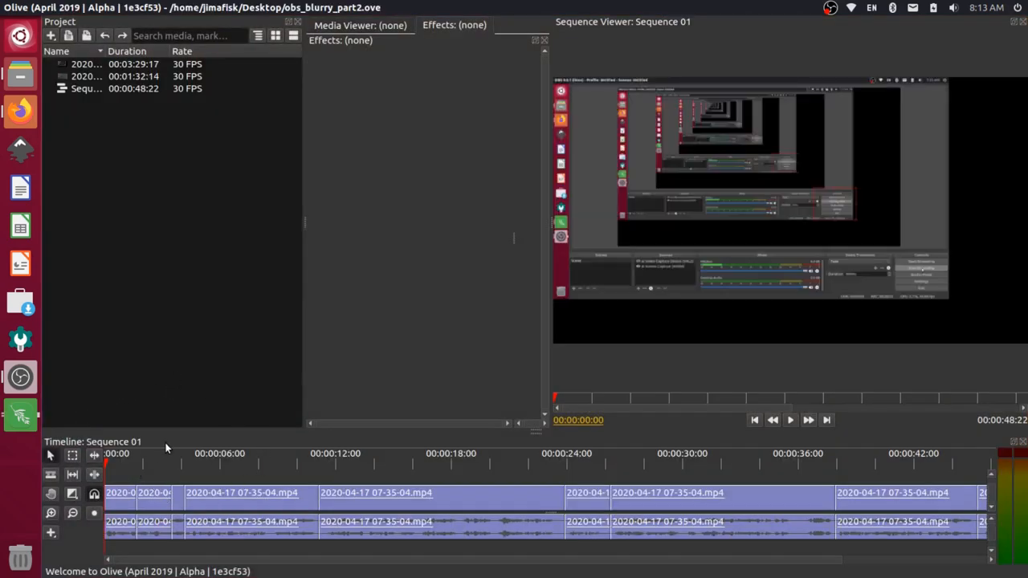
- Preview the part-two sequence at about 14, 30 and 40 seconds
click(377, 466)
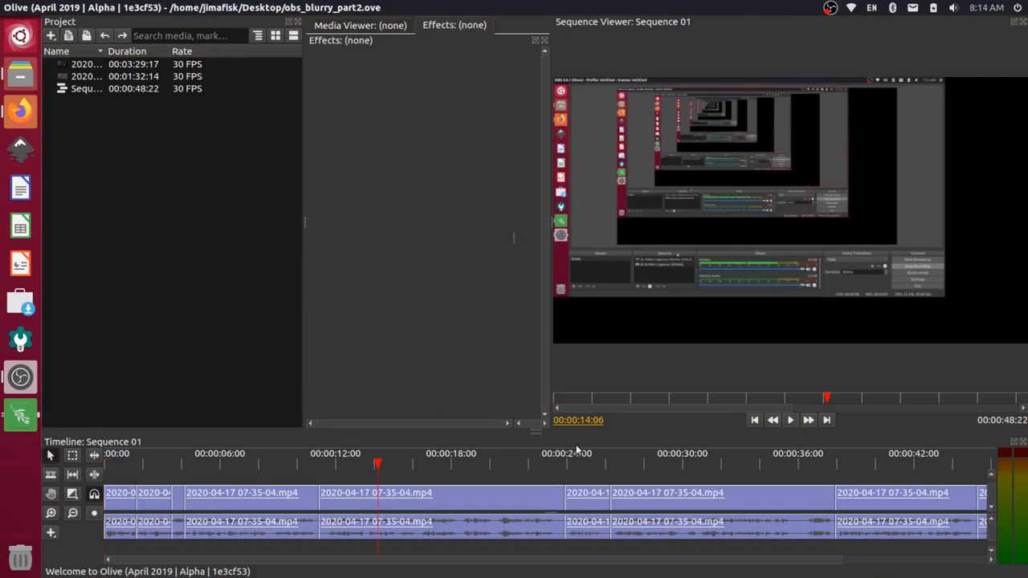
click(694, 466)
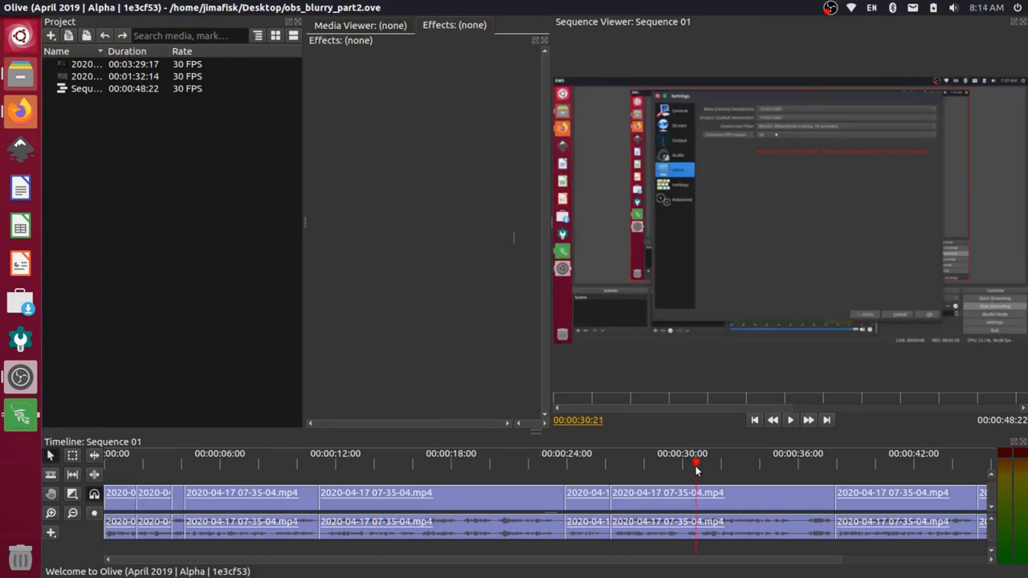
click(882, 466)
click(63, 8)
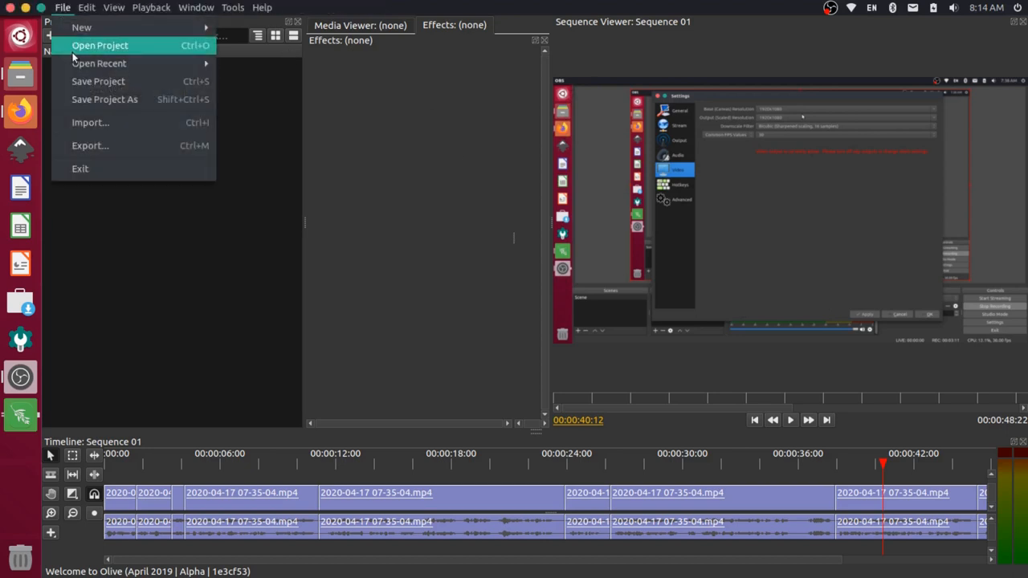
click(90, 146)
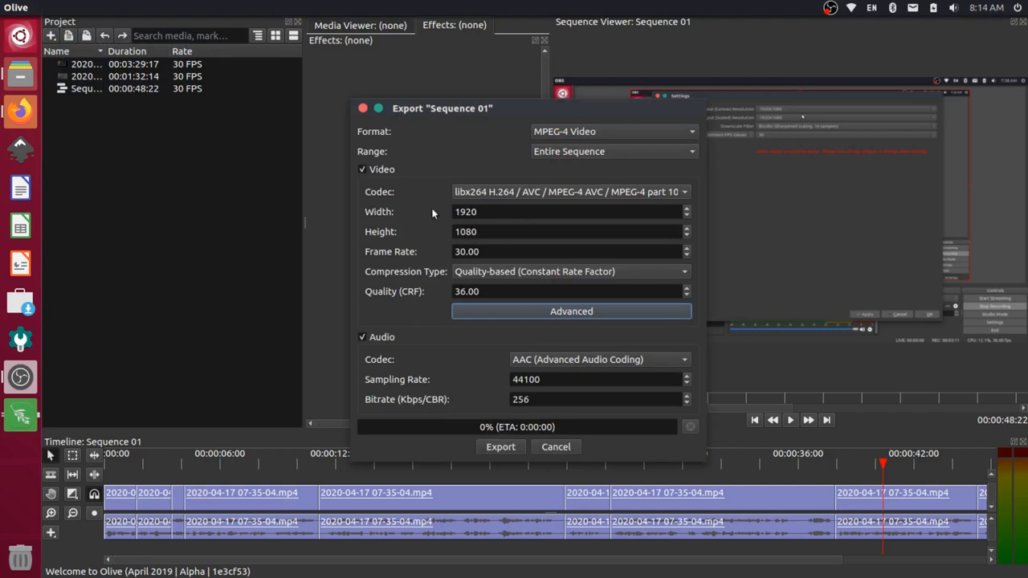
click(364, 108)
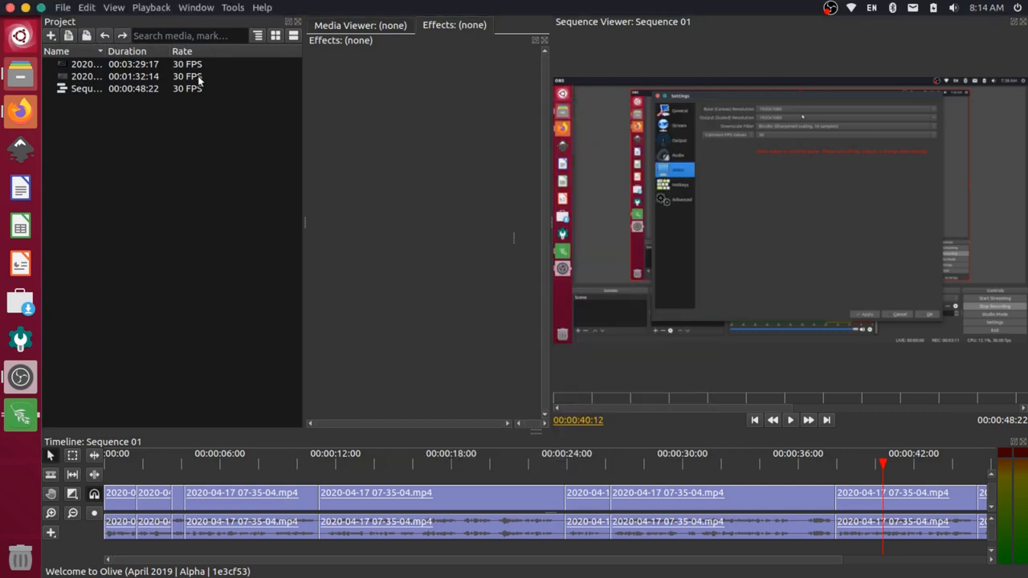
click(132, 77)
right_click(132, 77)
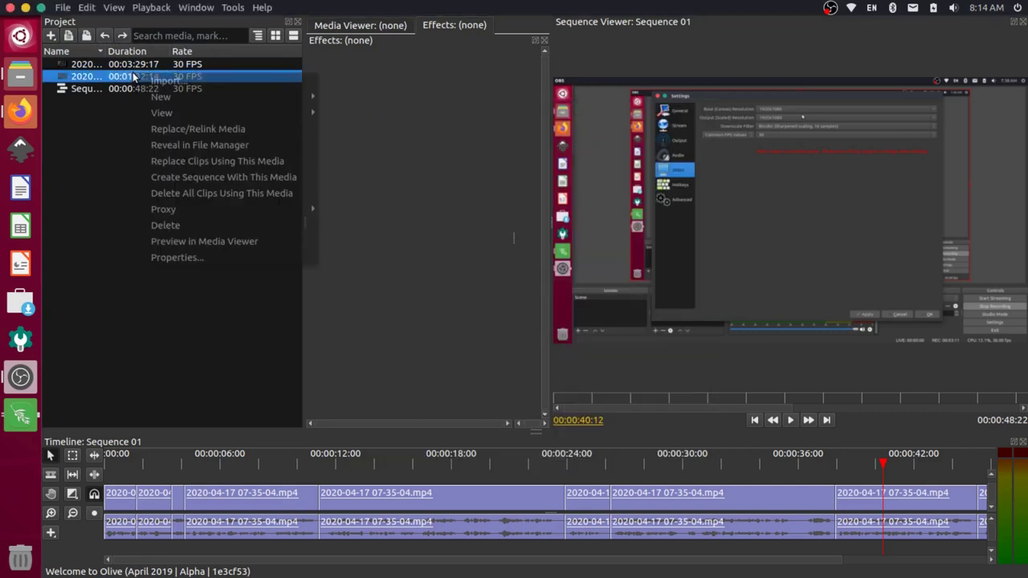
click(196, 257)
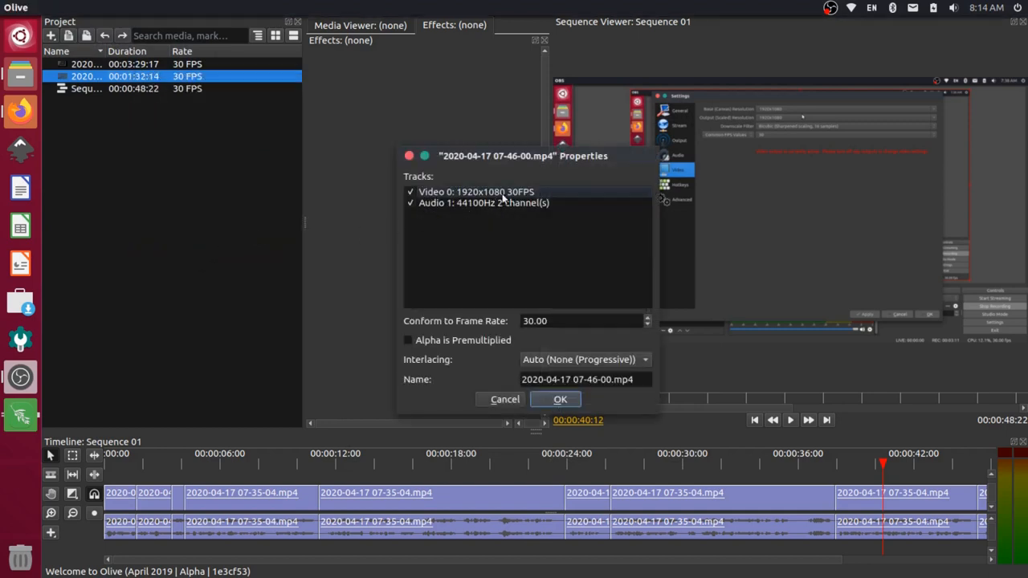
click(410, 156)
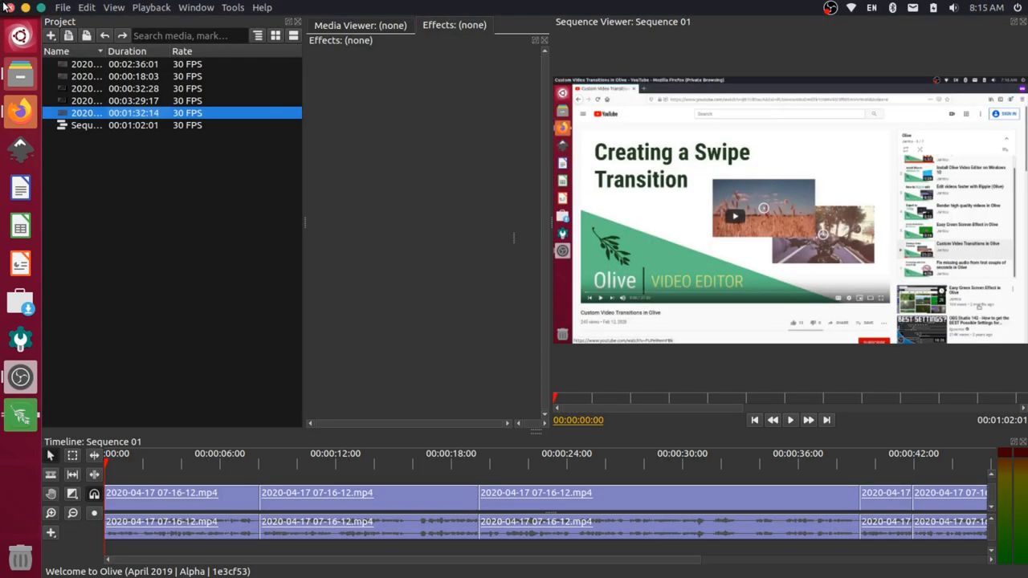
- Quit Olive, place obs_blurry_part2.mp4 beside part1 on the desktop, and launch Olive afresh
click(8, 7)
click(113, 476)
drag(112, 476, 160, 467)
key(super)
text(ol)
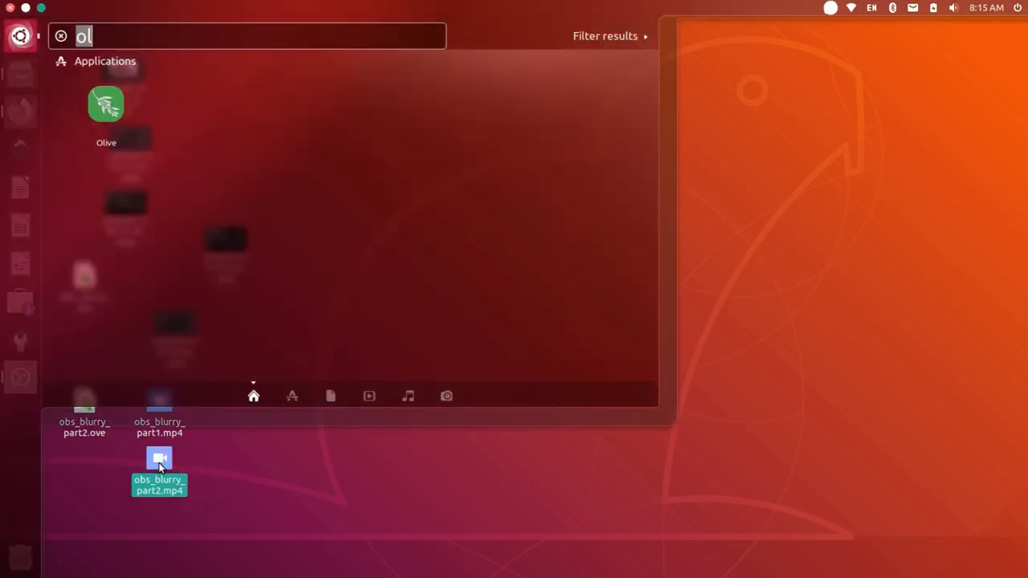
key(Return)
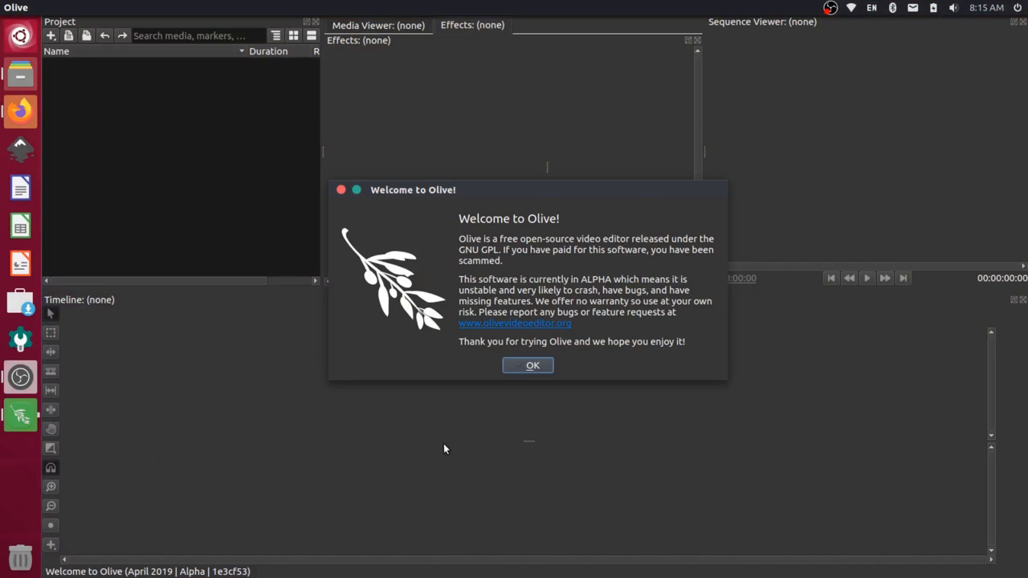
- Drag obs_blurry_part1.mp4 and obs_blurry_part2.mp4 from the desktop into the Project panel
click(530, 369)
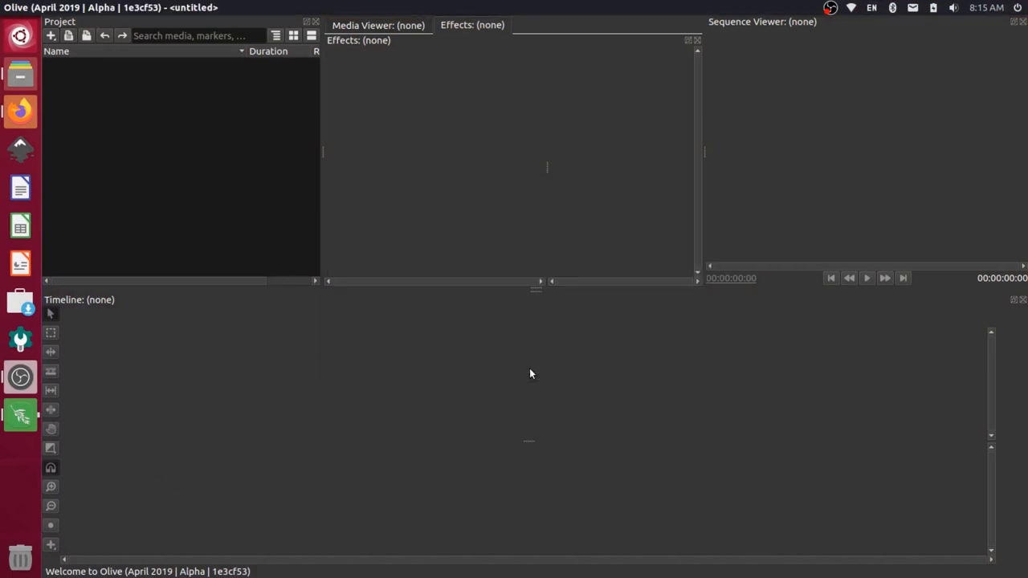
key(ctrl+super+Right)
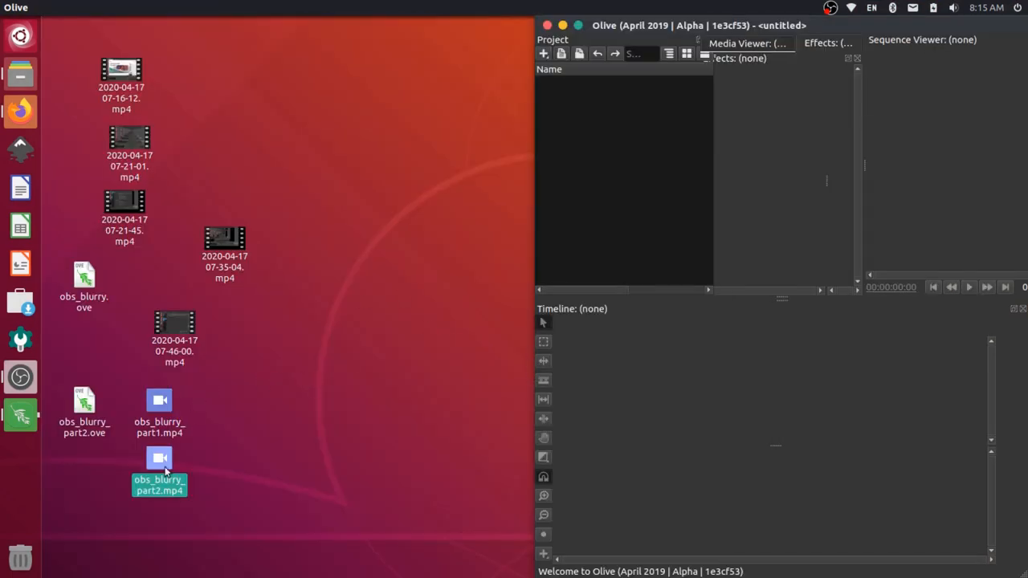
mouse_move(165, 522)
mouse_down()
mouse_move(160, 398)
mouse_move(312, 330)
mouse_move(604, 126)
mouse_up()
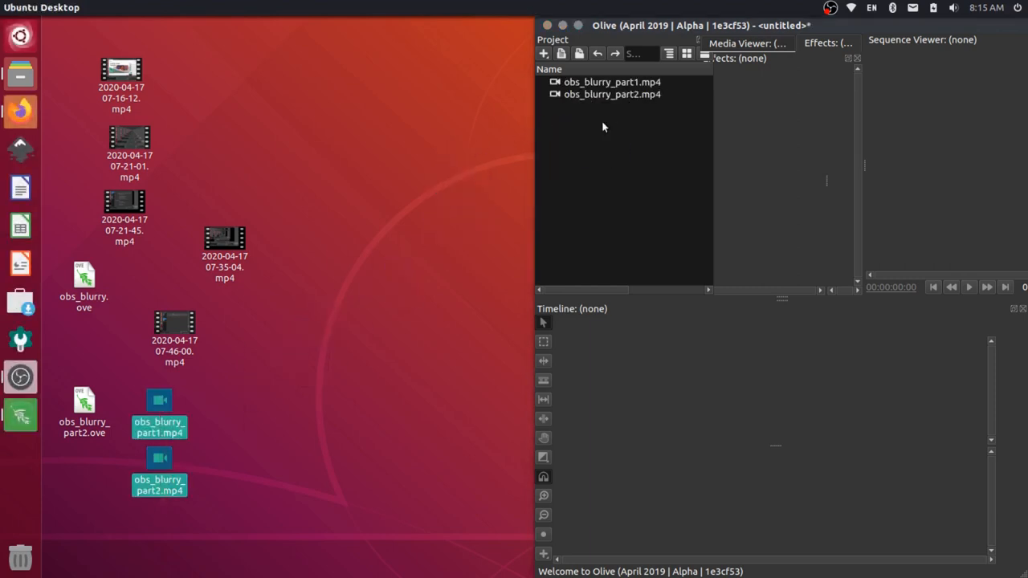
click(616, 147)
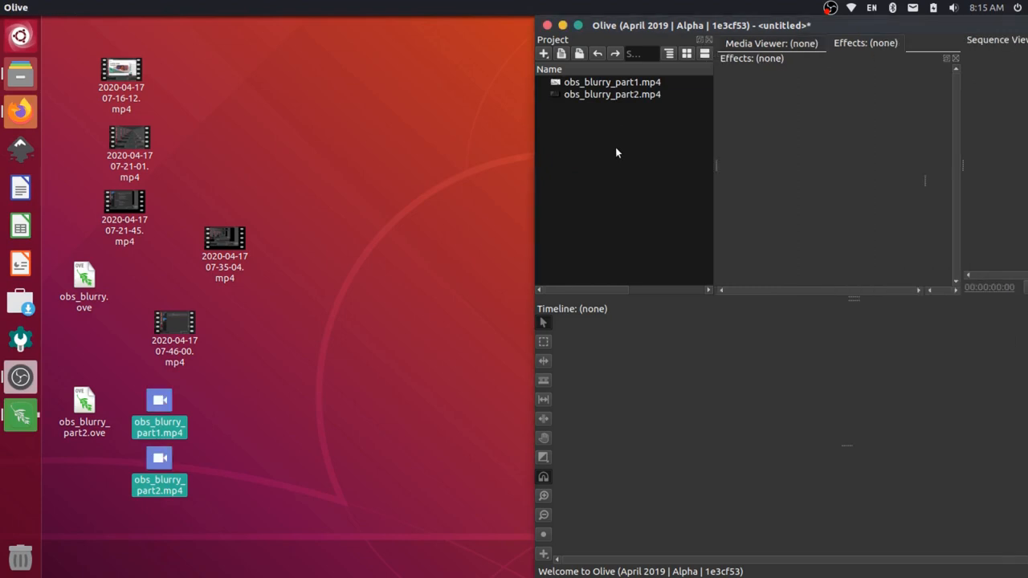
key(ctrl+super+Up)
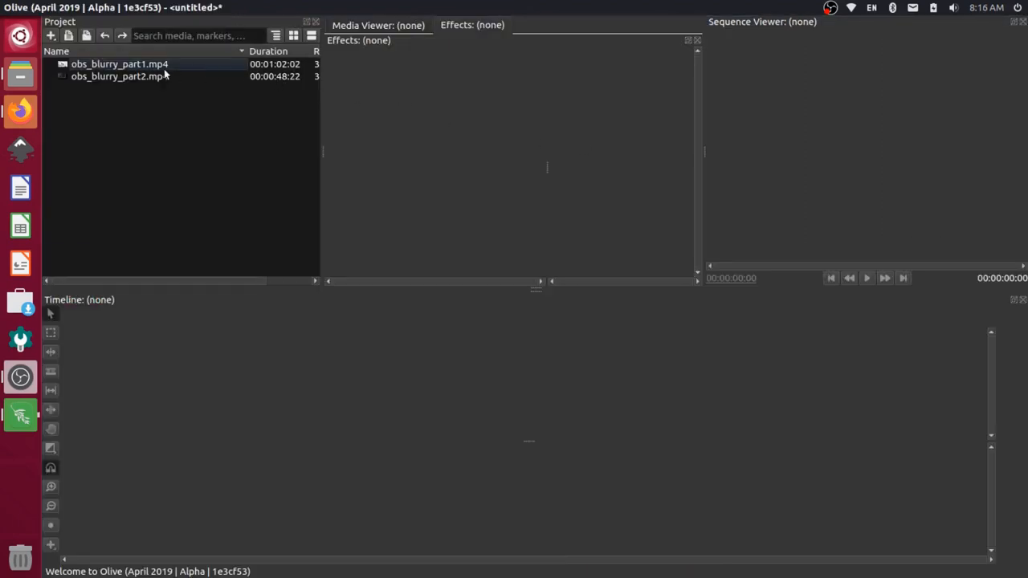
click(165, 70)
right_click(165, 70)
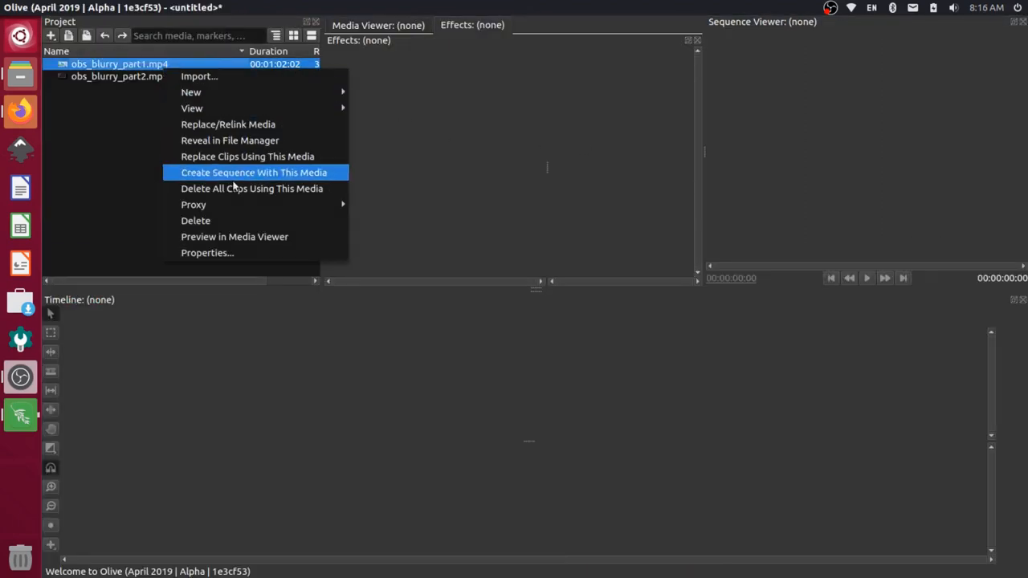
click(227, 253)
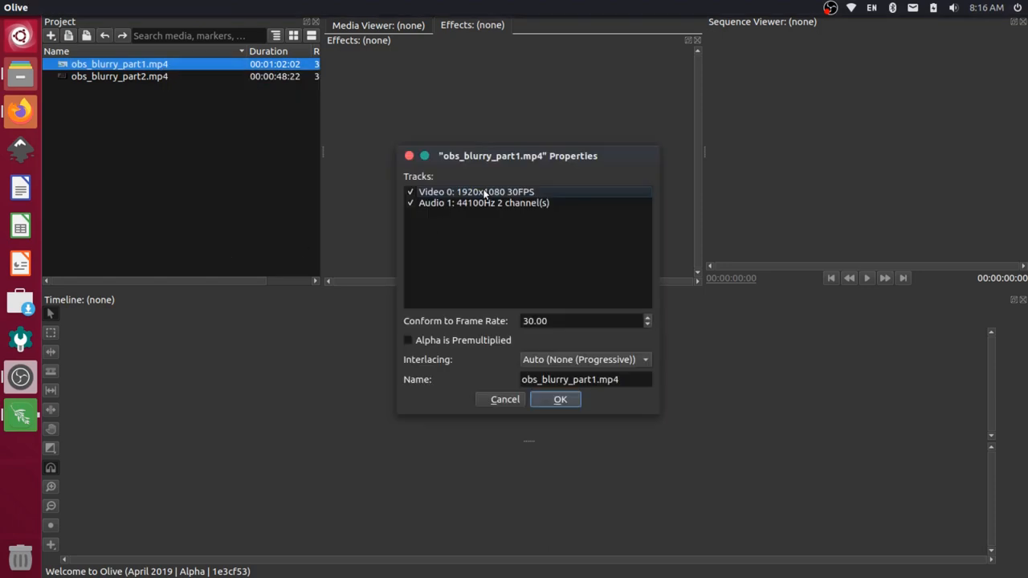
click(408, 156)
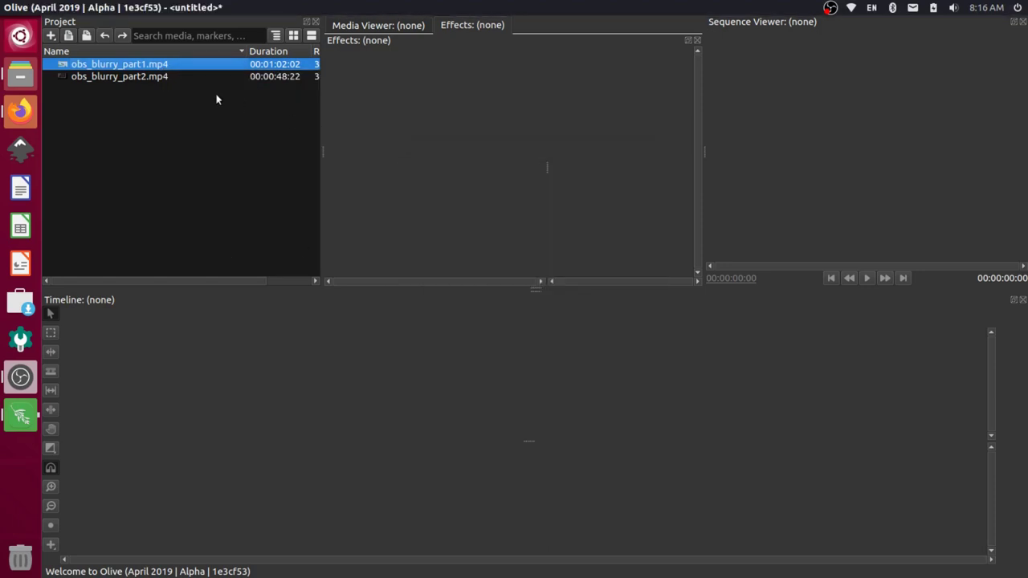
click(173, 80)
right_click(172, 79)
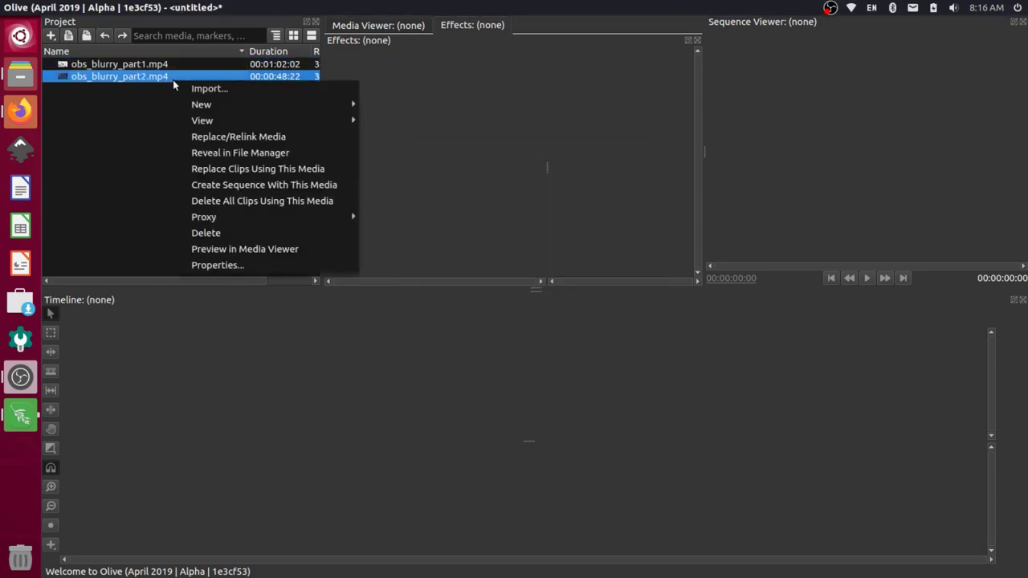
click(247, 265)
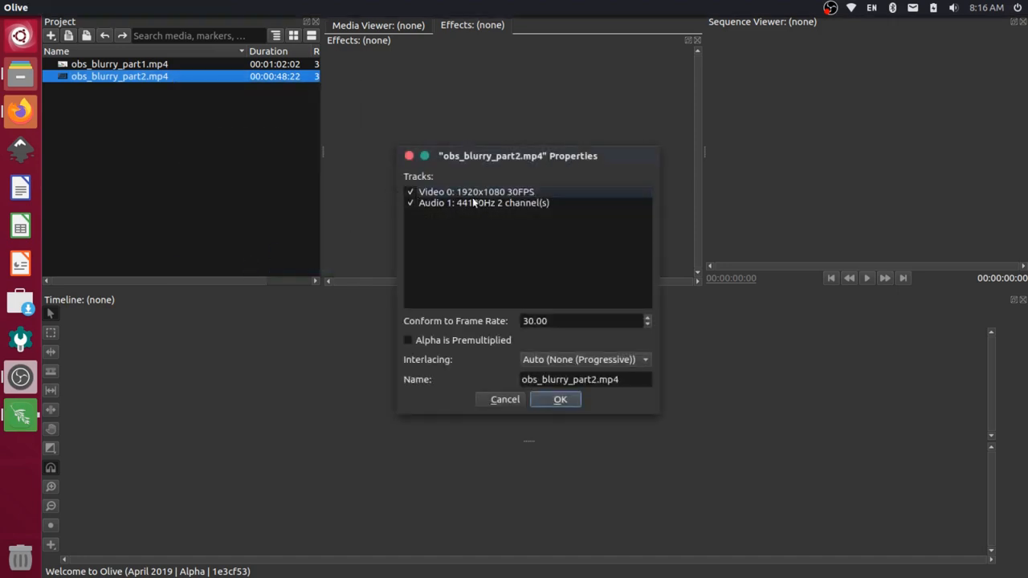
click(408, 156)
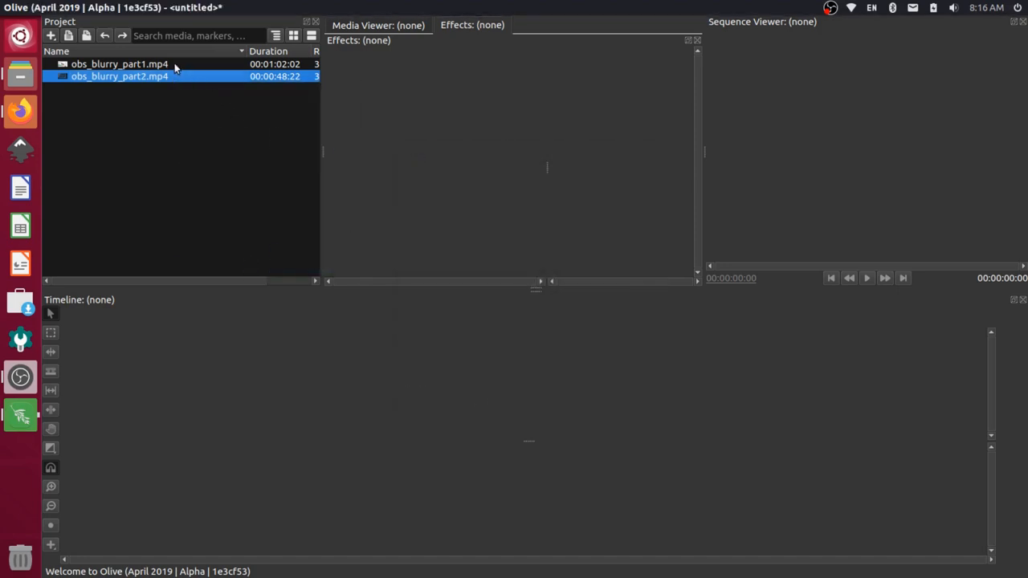
- Drop part1 then part2 onto the timeline and play across the join near 0:56 to verify it
drag(175, 66, 237, 402)
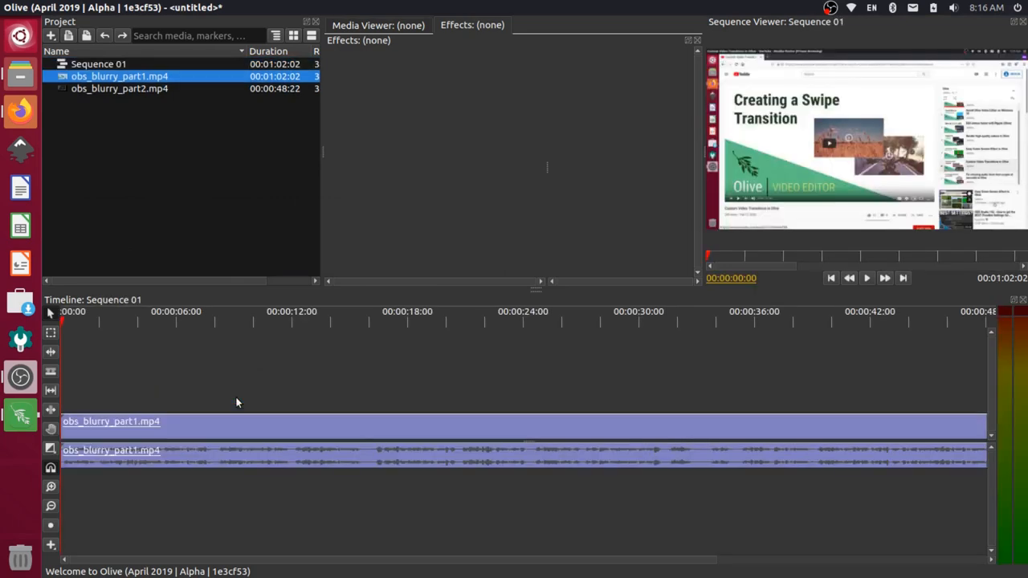
scroll(352, 488, down, 2)
scroll(352, 487, down, 2)
scroll(352, 488, down, 2)
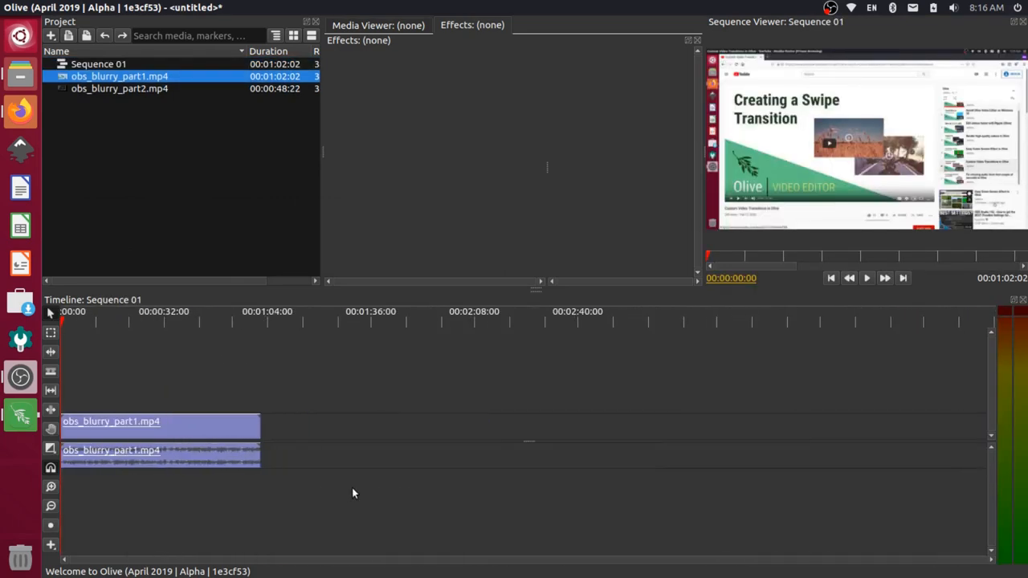
scroll(352, 487, up, 1)
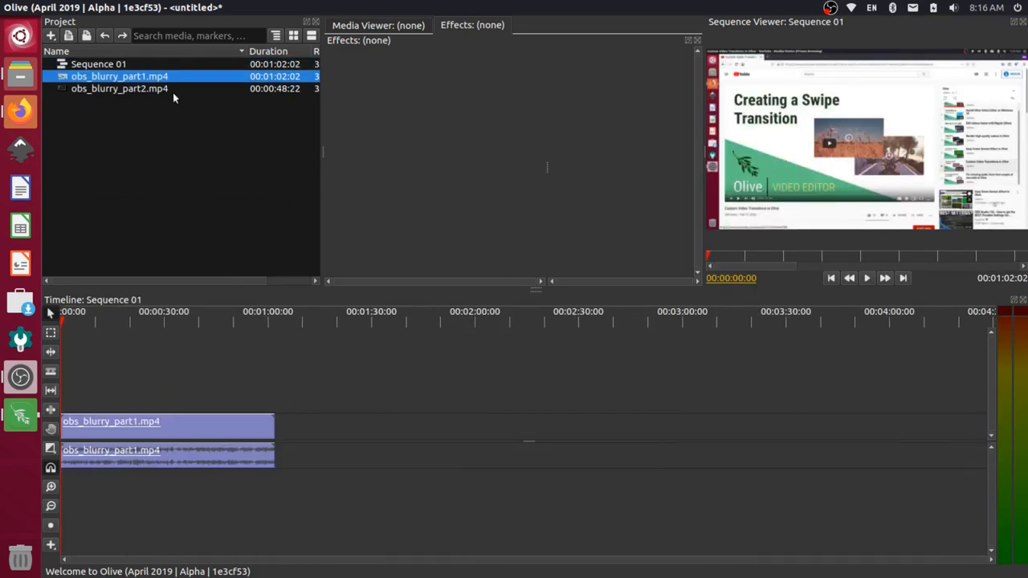
mouse_move(172, 90)
mouse_down()
mouse_move(397, 421)
mouse_move(313, 433)
mouse_up()
click(258, 321)
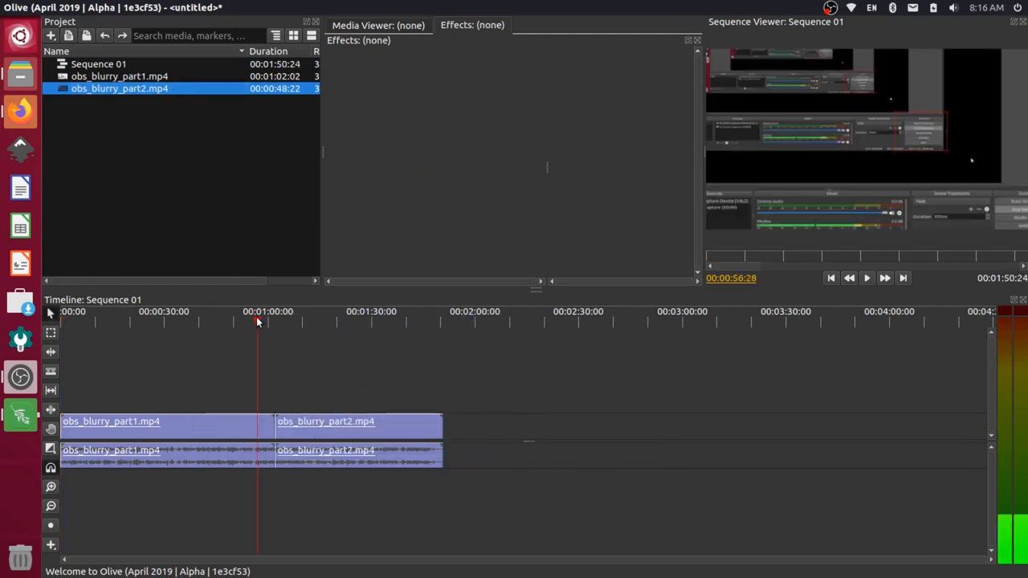
click(205, 323)
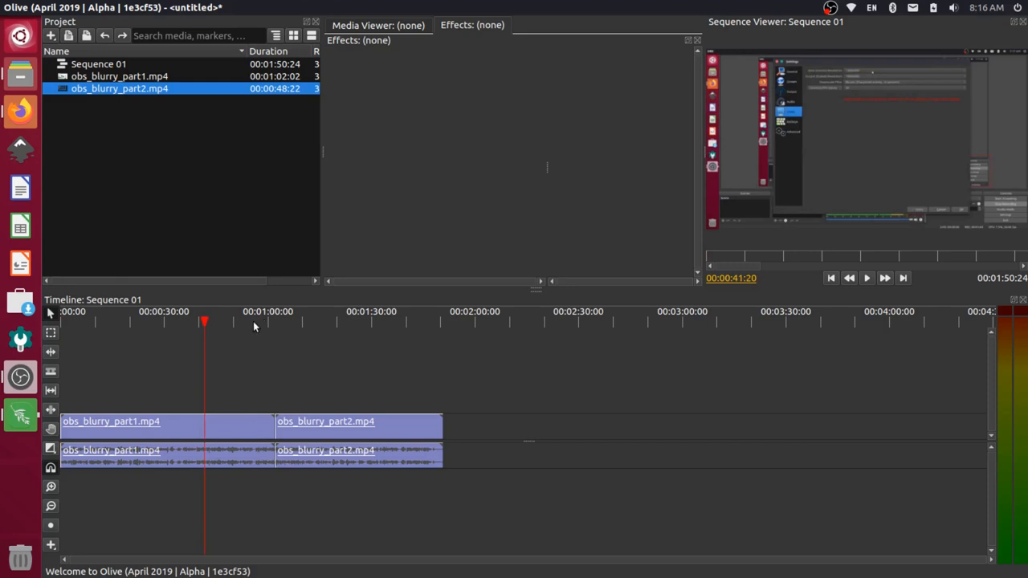
click(255, 325)
key(space)
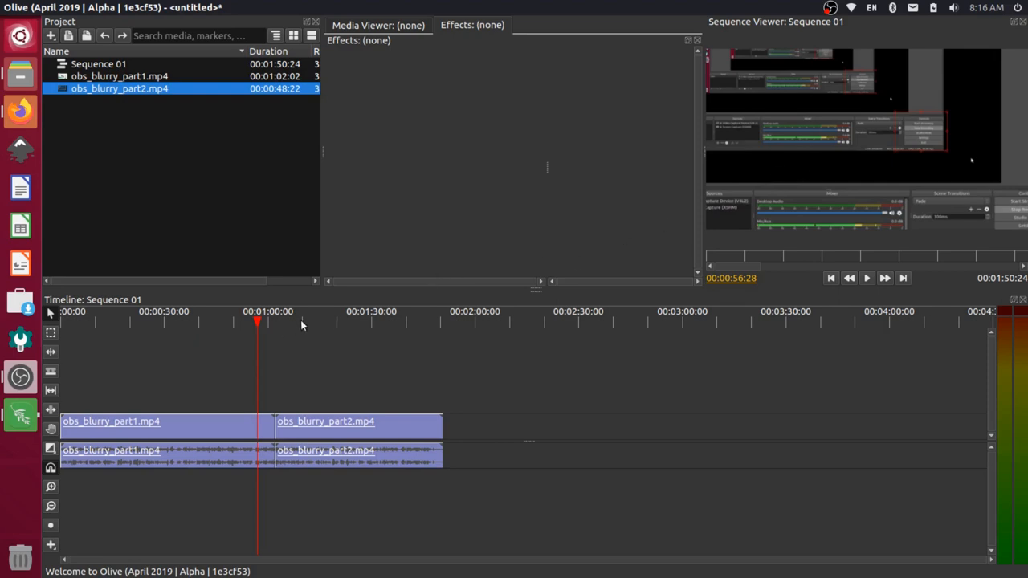
click(326, 321)
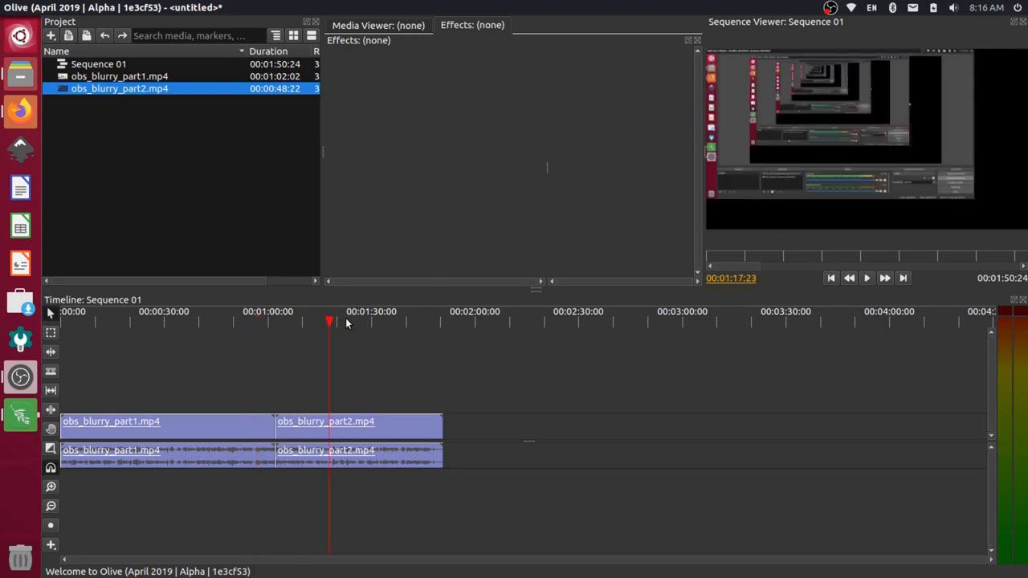
click(374, 324)
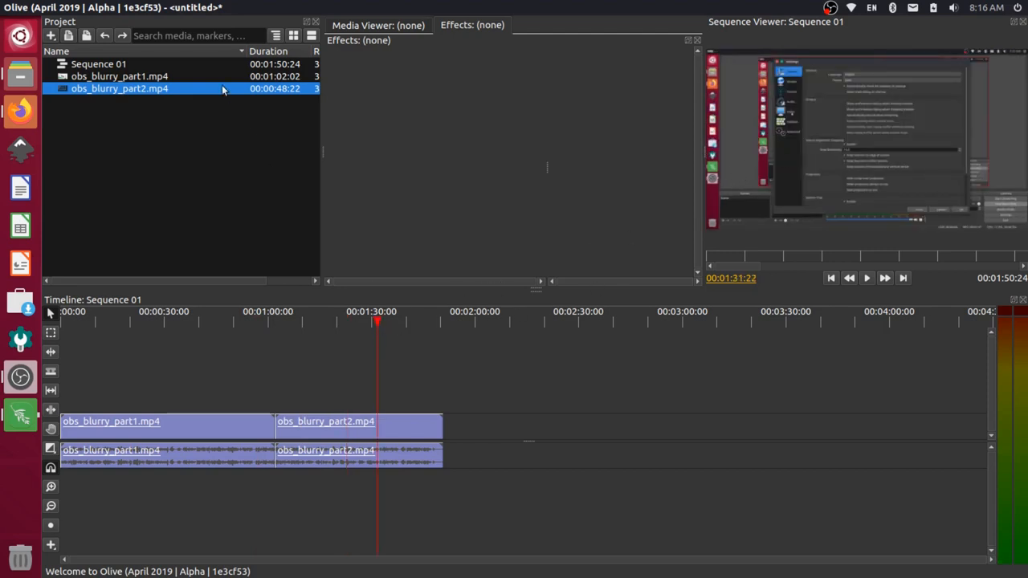
- Set the Sequence 01 export to 1920x1080 MPEG-4 with quality CRF changed from 36 to 16
mouse_move(85, 6)
click(61, 6)
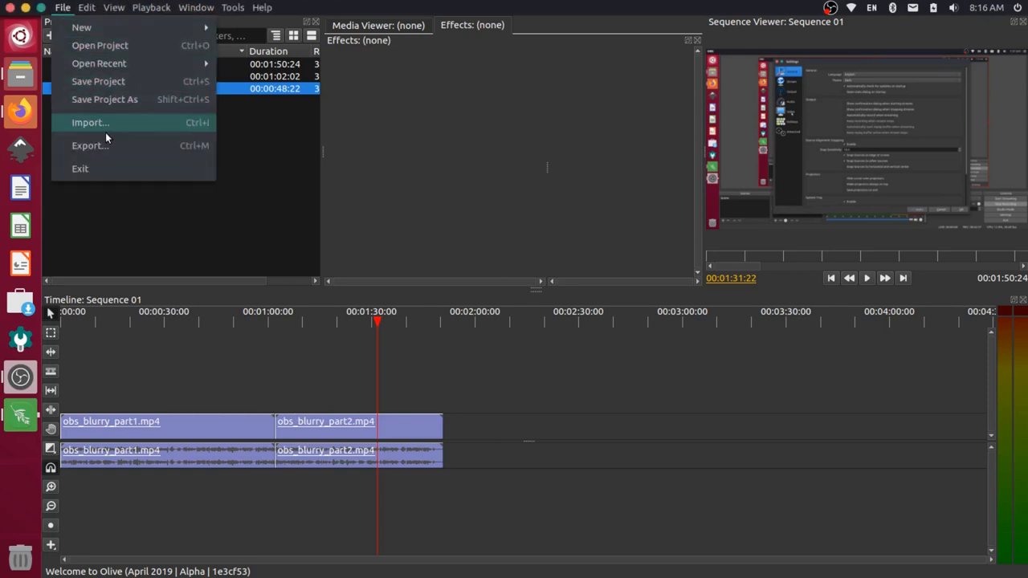
click(109, 142)
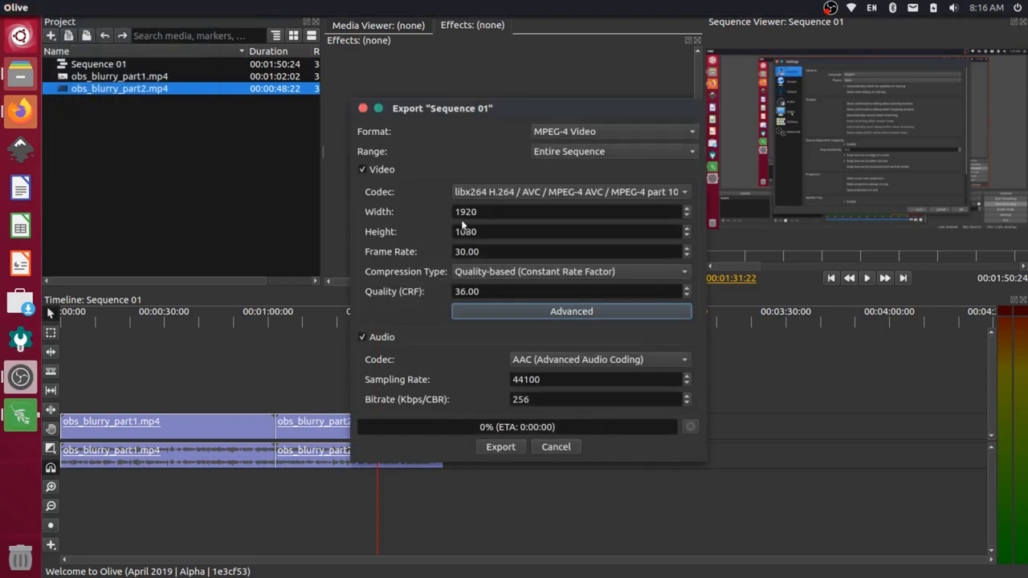
click(461, 291)
drag(461, 292, 424, 291)
text(16)
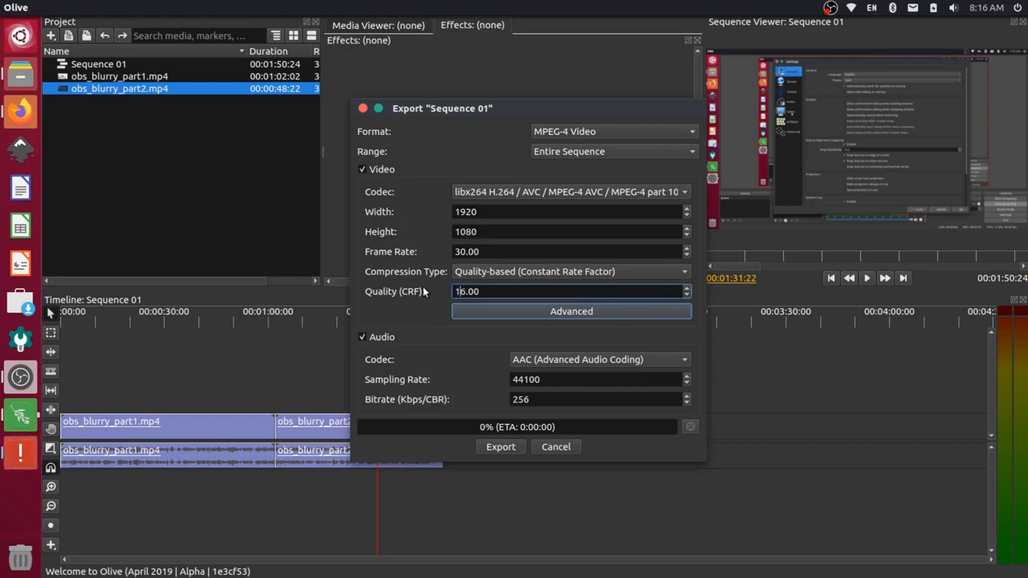
click(504, 448)
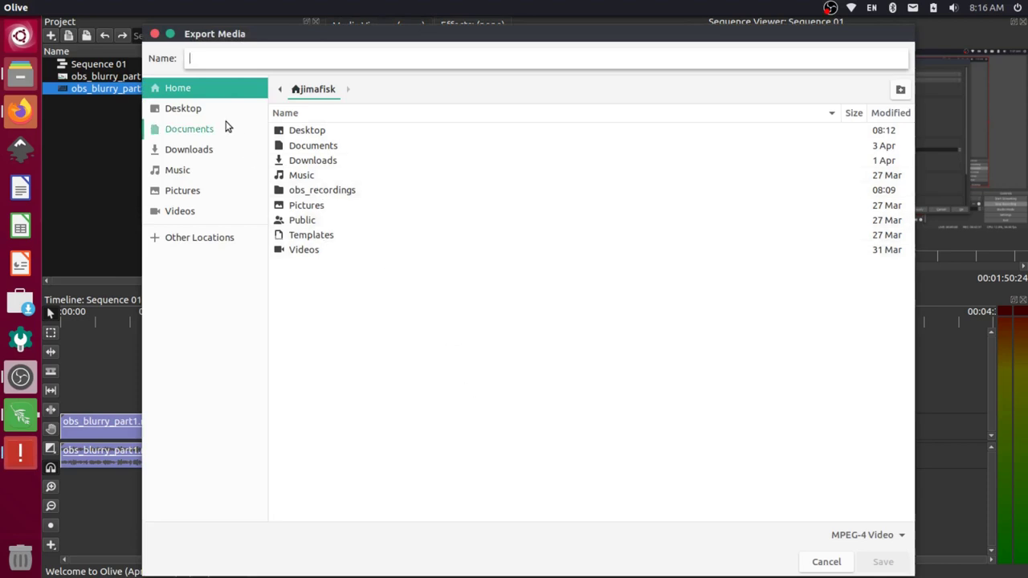
- Save the export to the Desktop as obs_blurry_full.mp4
click(183, 108)
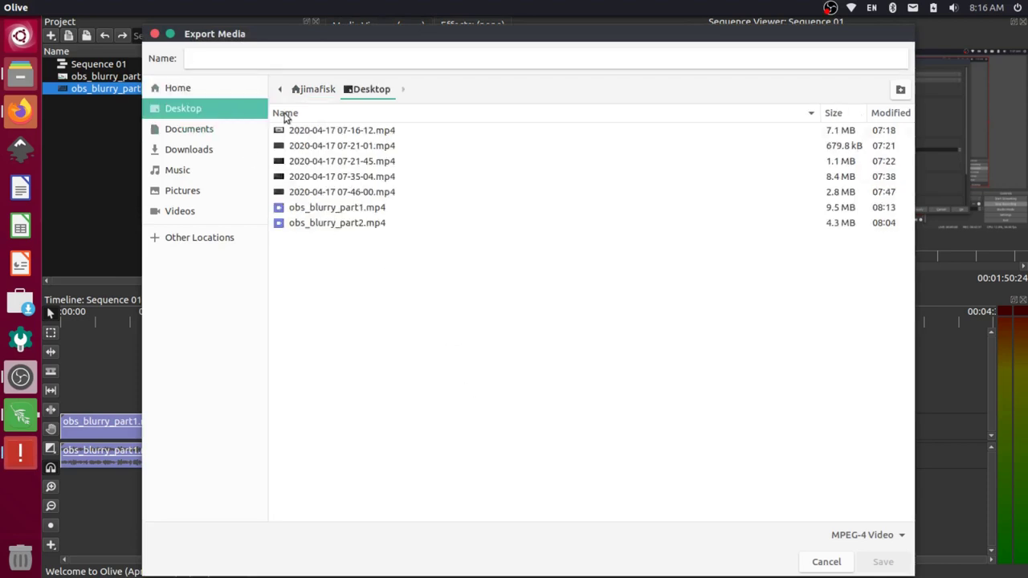
click(347, 207)
click(261, 59)
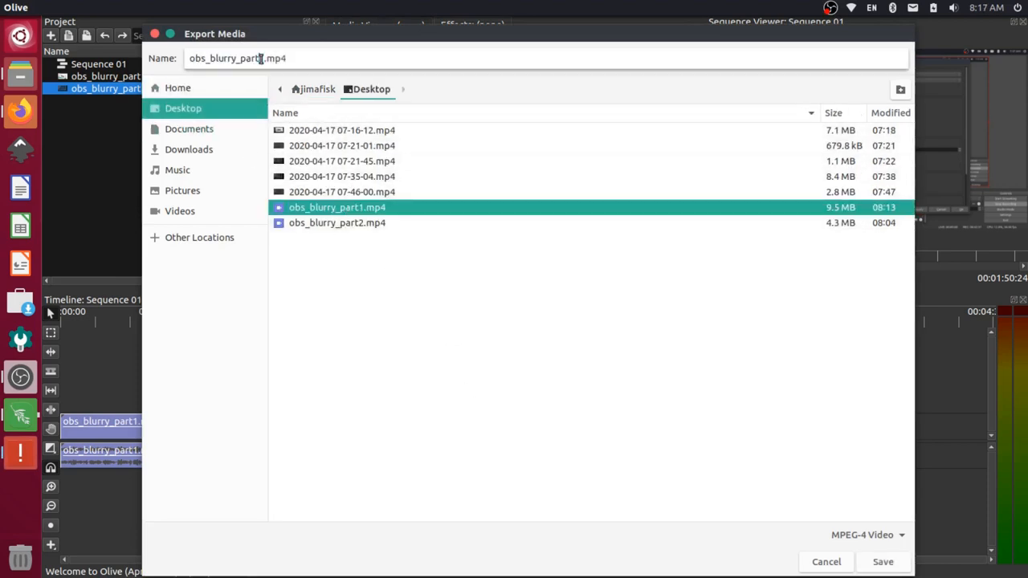
key(BackSpace)
key(BackSpace)
key(BackSpace)
key(BackSpace)
key(BackSpace)
text(full)
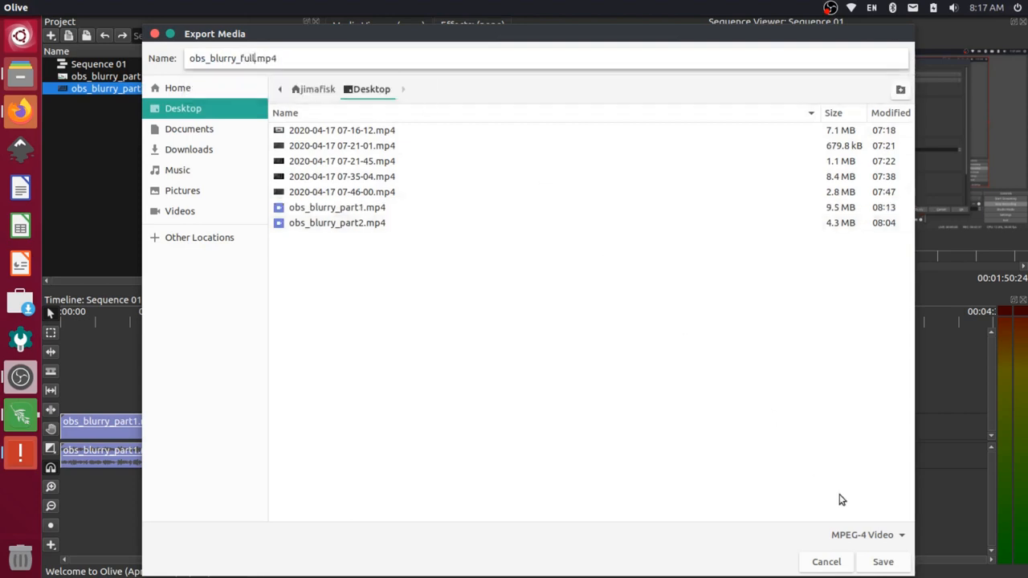
click(883, 561)
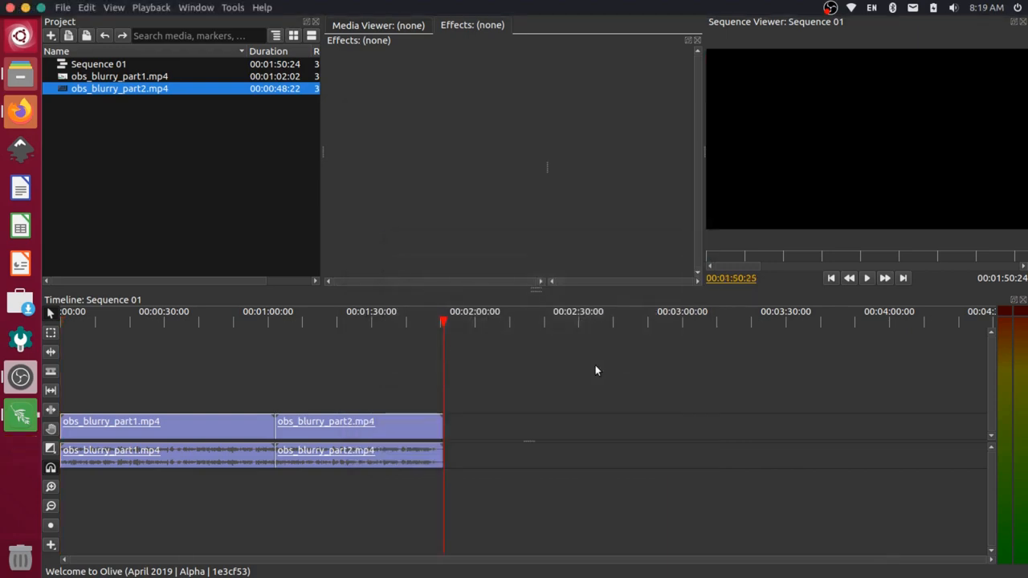
- Switch from the editor to the Ubuntu desktop and drag obs_blurry_full.mp4 toward the desktop centre
key(alt+Tab)
key(Tab)
key(shift+Tab)
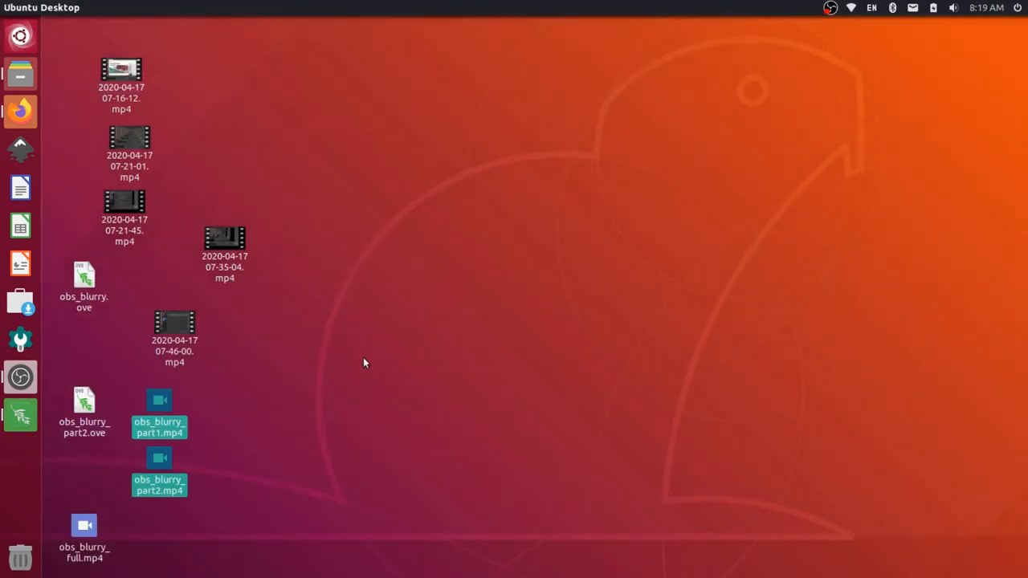
drag(83, 528, 354, 215)
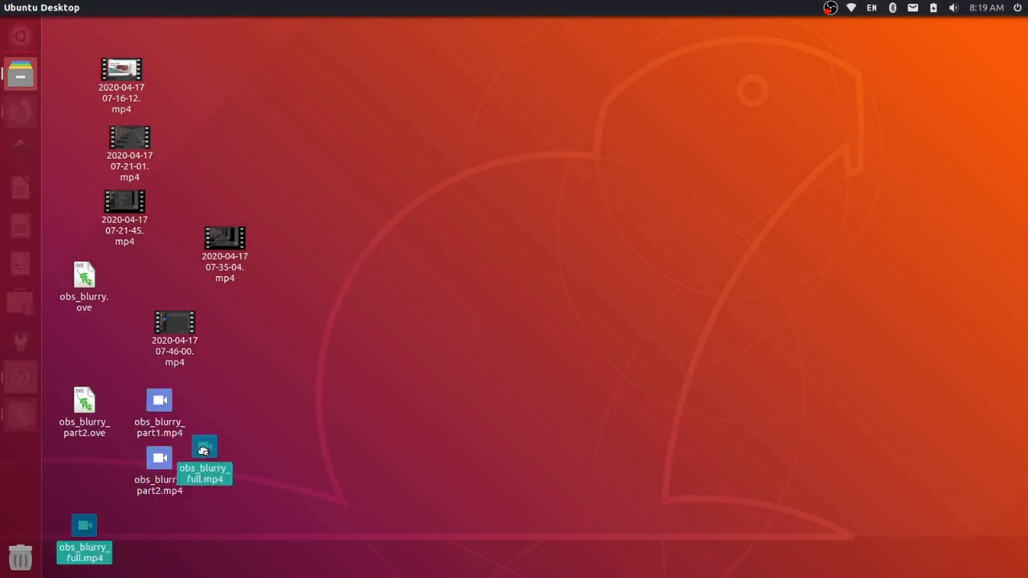